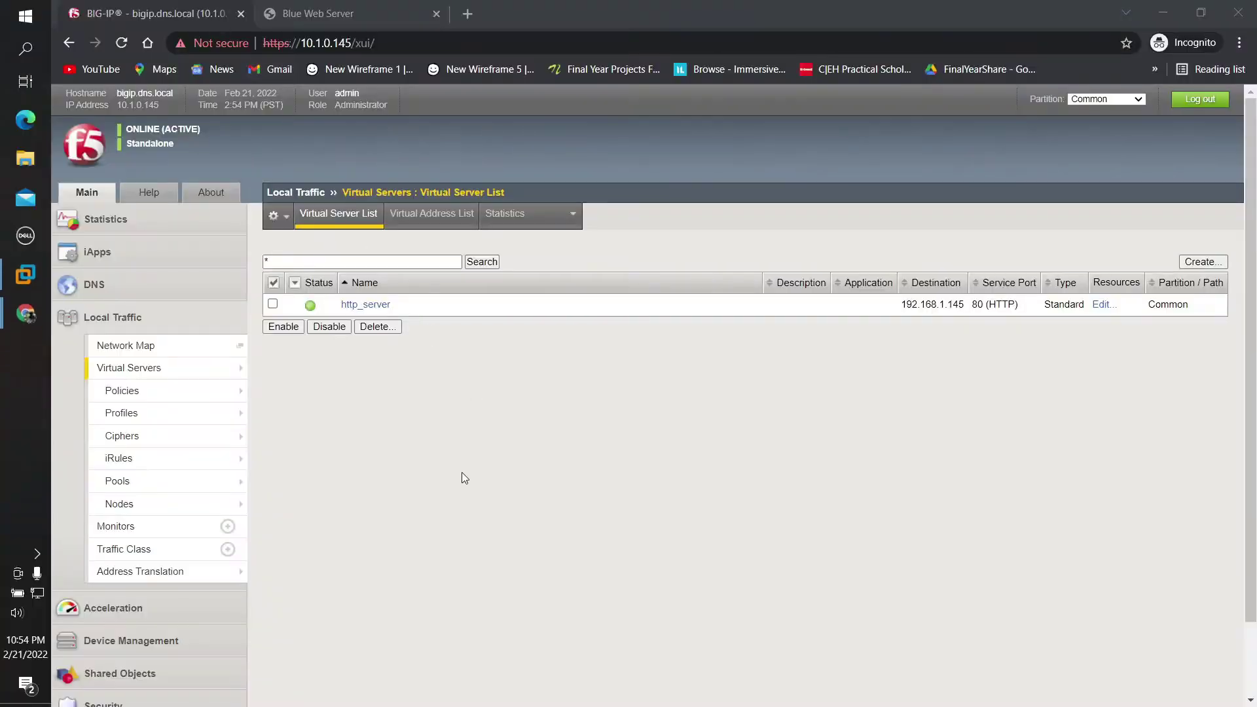
Step: Open the local traffic pool list and display the members and load balancing settings of HTTP-Pool
left_click(72, 152)
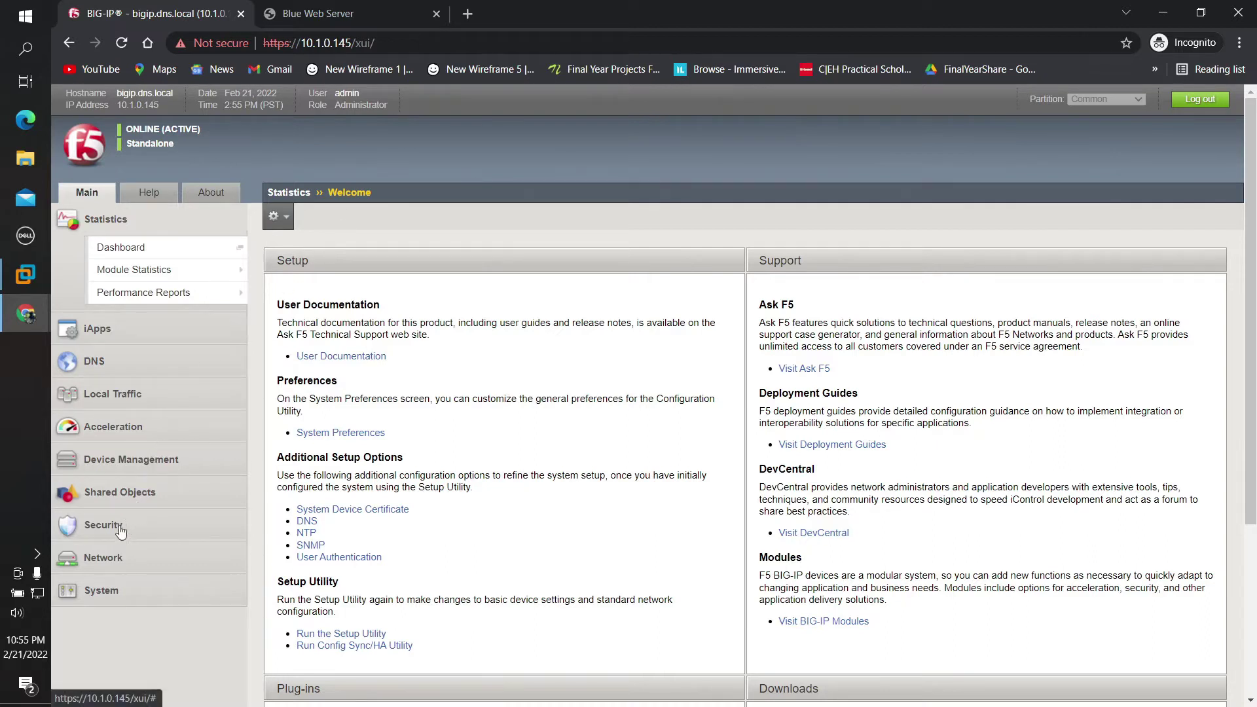
left_click(141, 394)
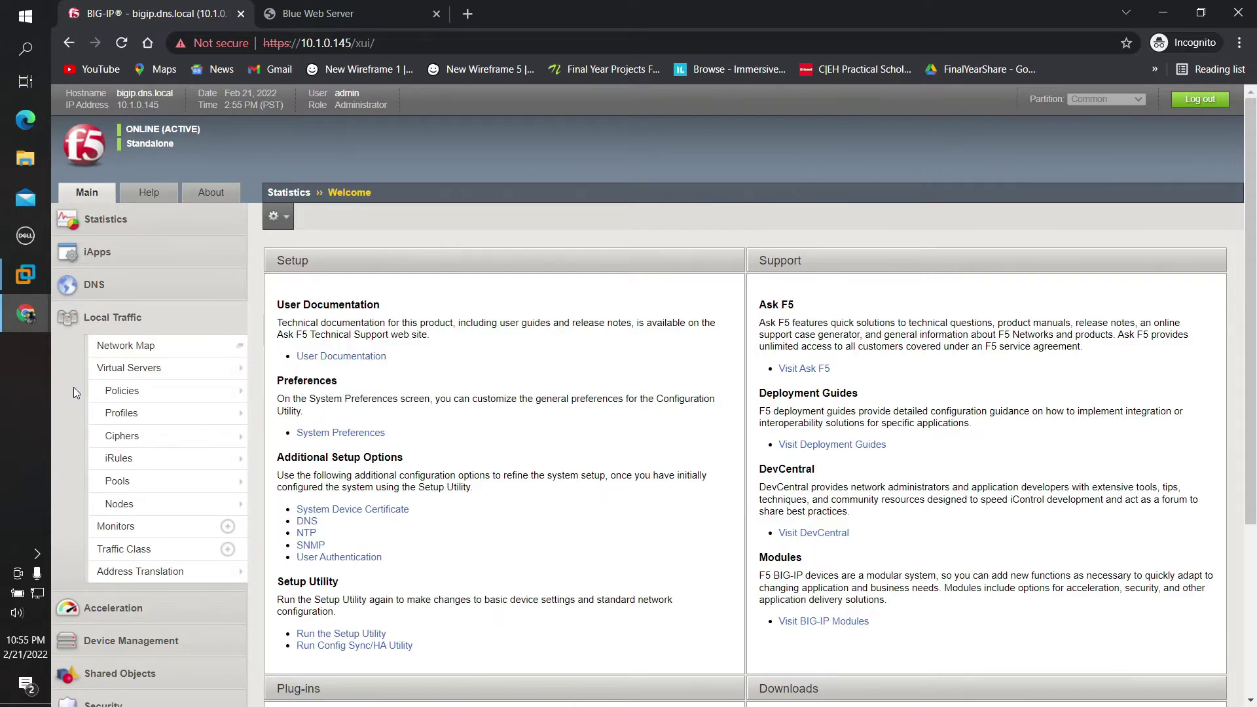
mouse_move(144, 434)
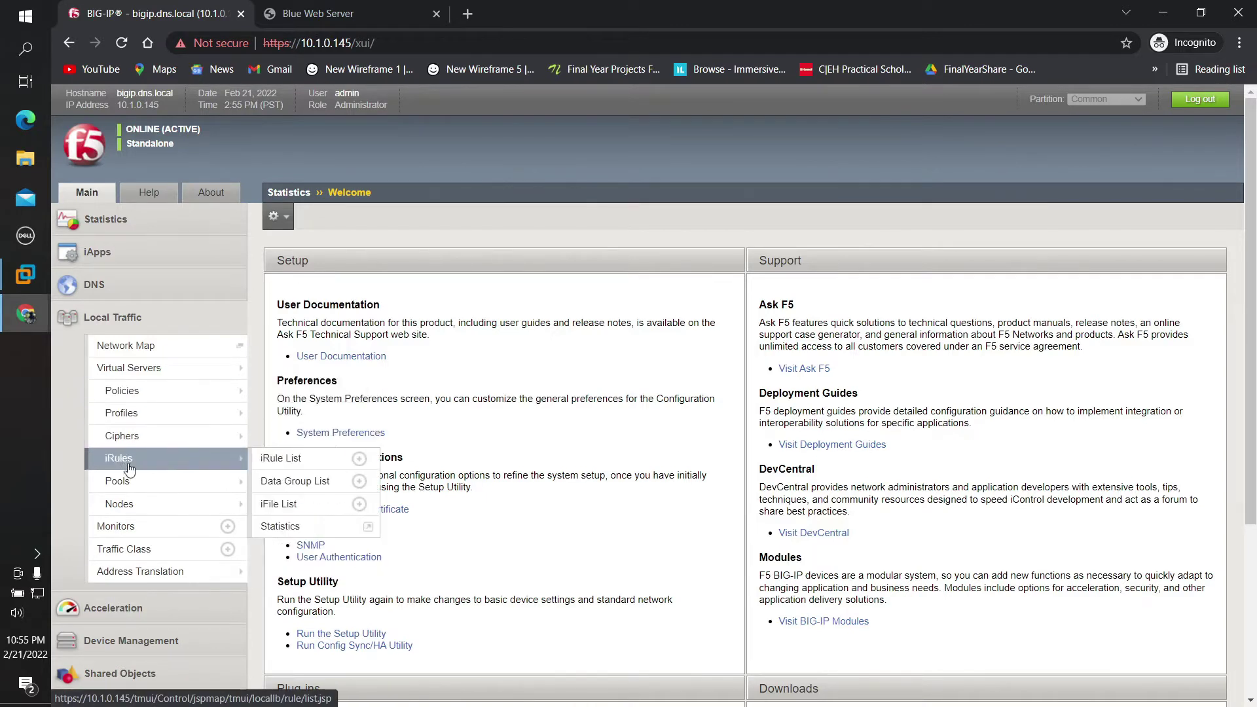
left_click(173, 480)
mouse_move(158, 413)
mouse_move(315, 412)
left_click(508, 407)
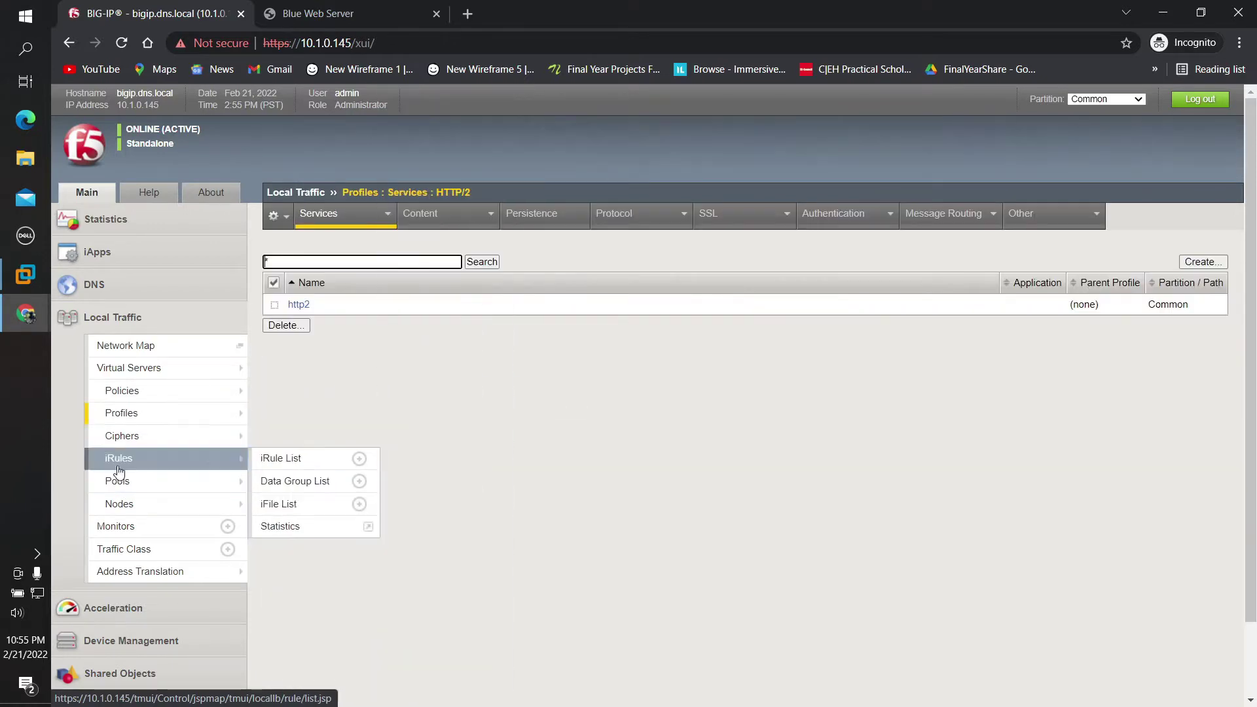
left_click(128, 485)
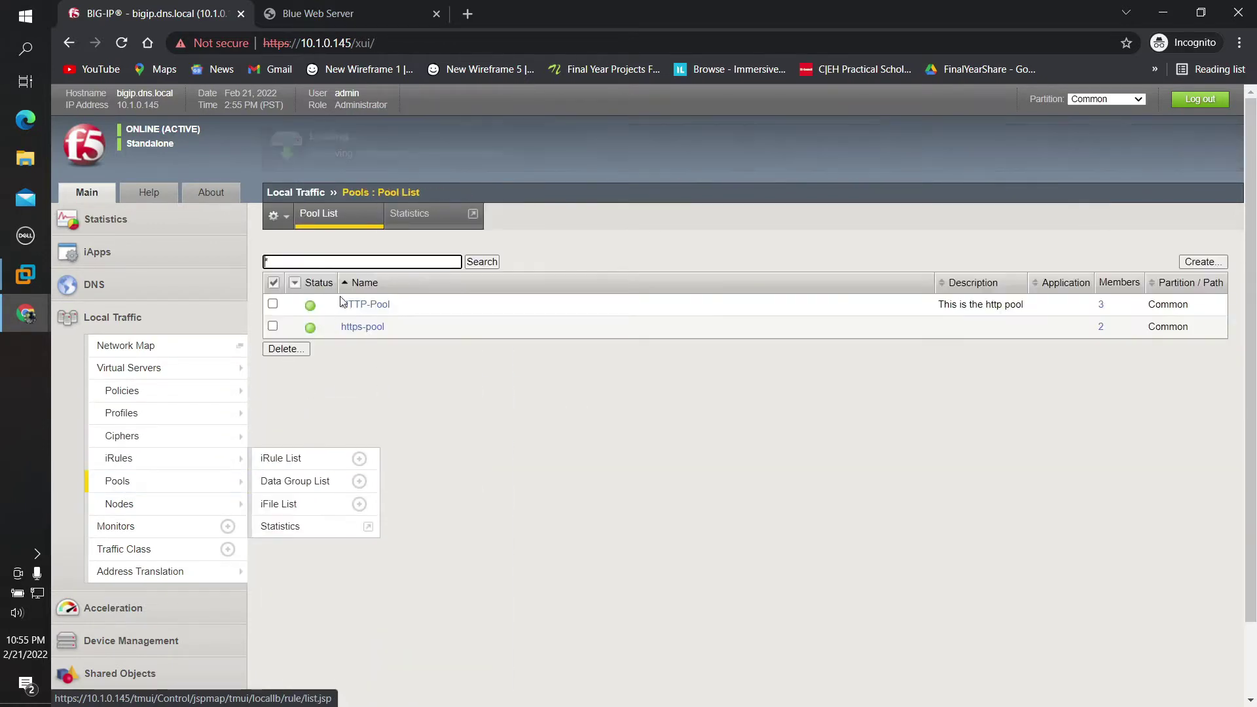
left_click(366, 301)
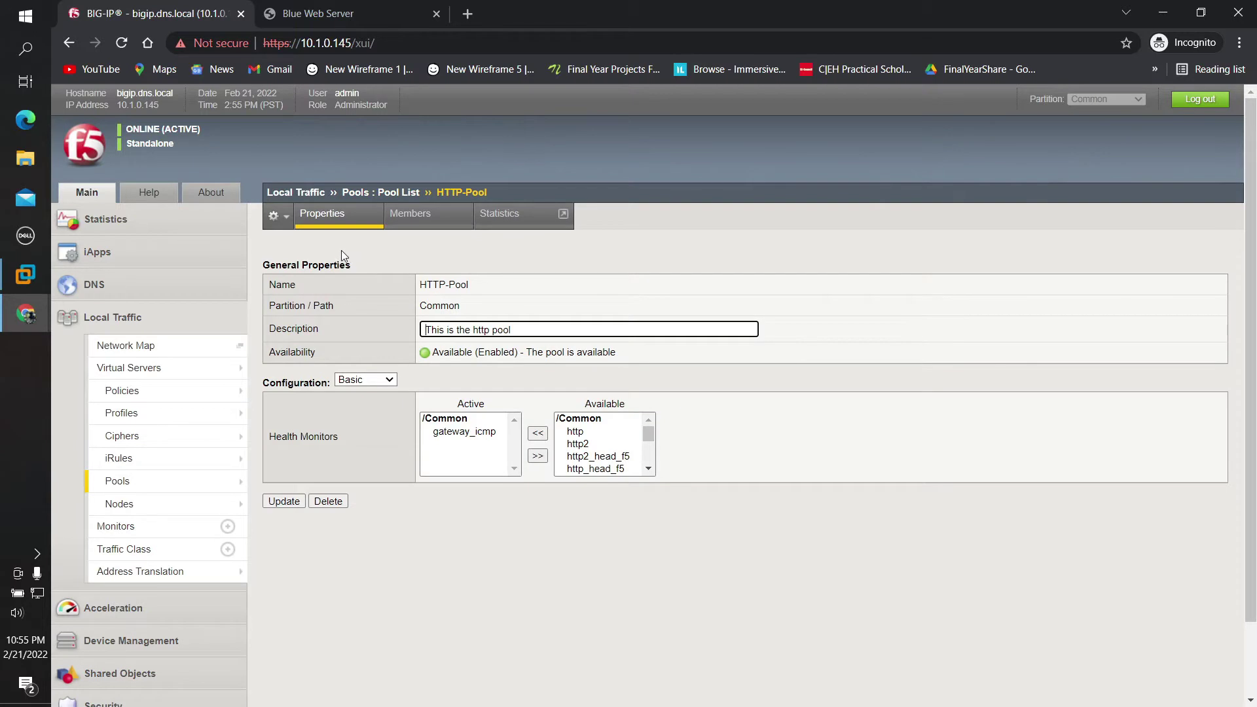
left_click(434, 226)
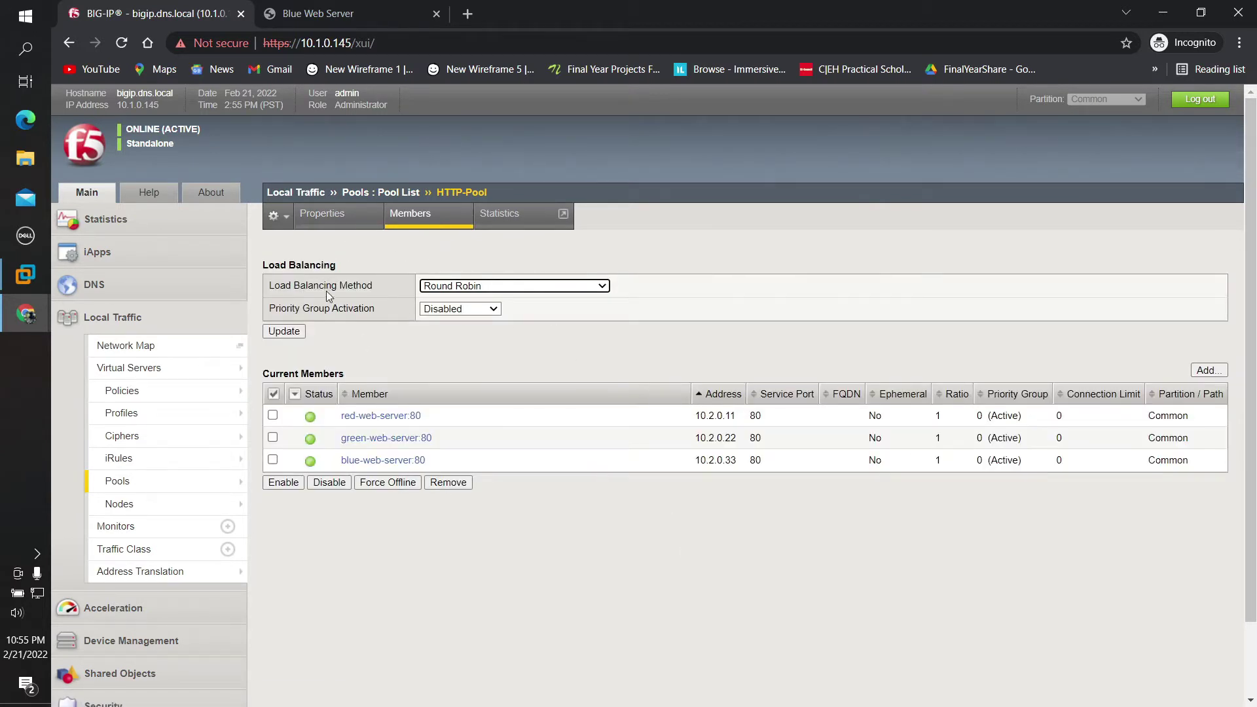
Step: Select Round Robin as the load balancing method of HTTP-Pool and update the pool
left_click(538, 287)
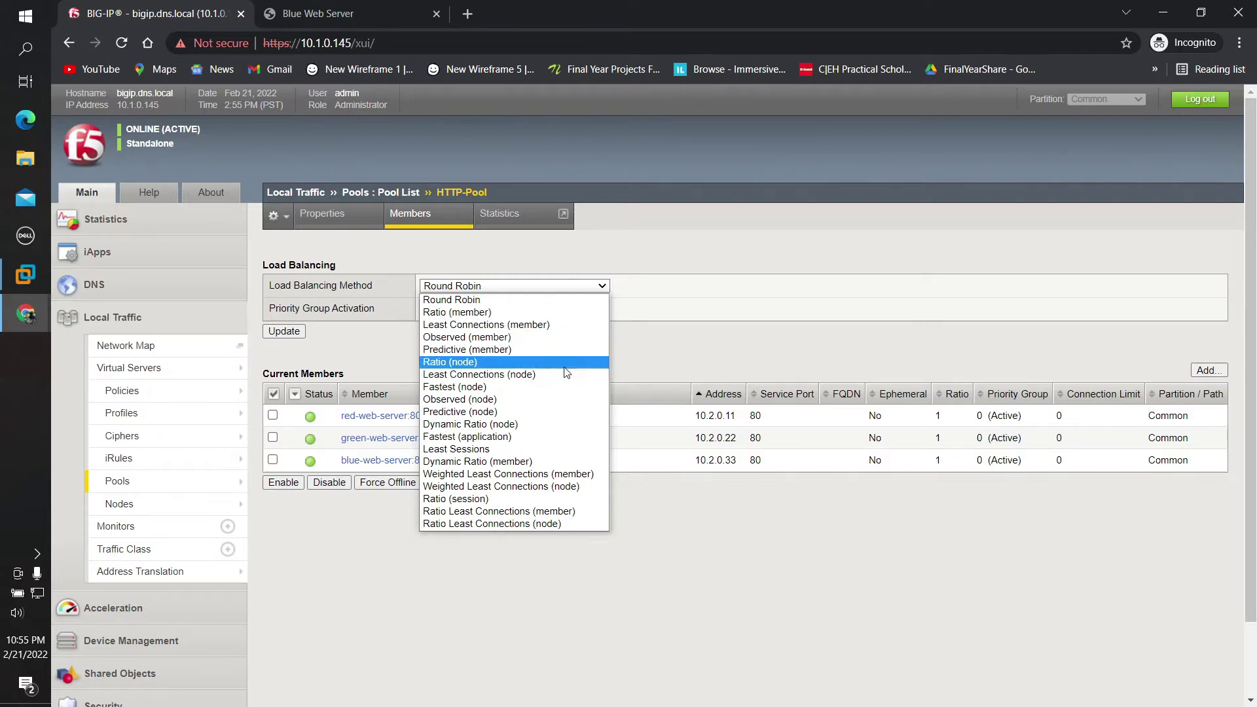
left_click(681, 312)
left_click(532, 283)
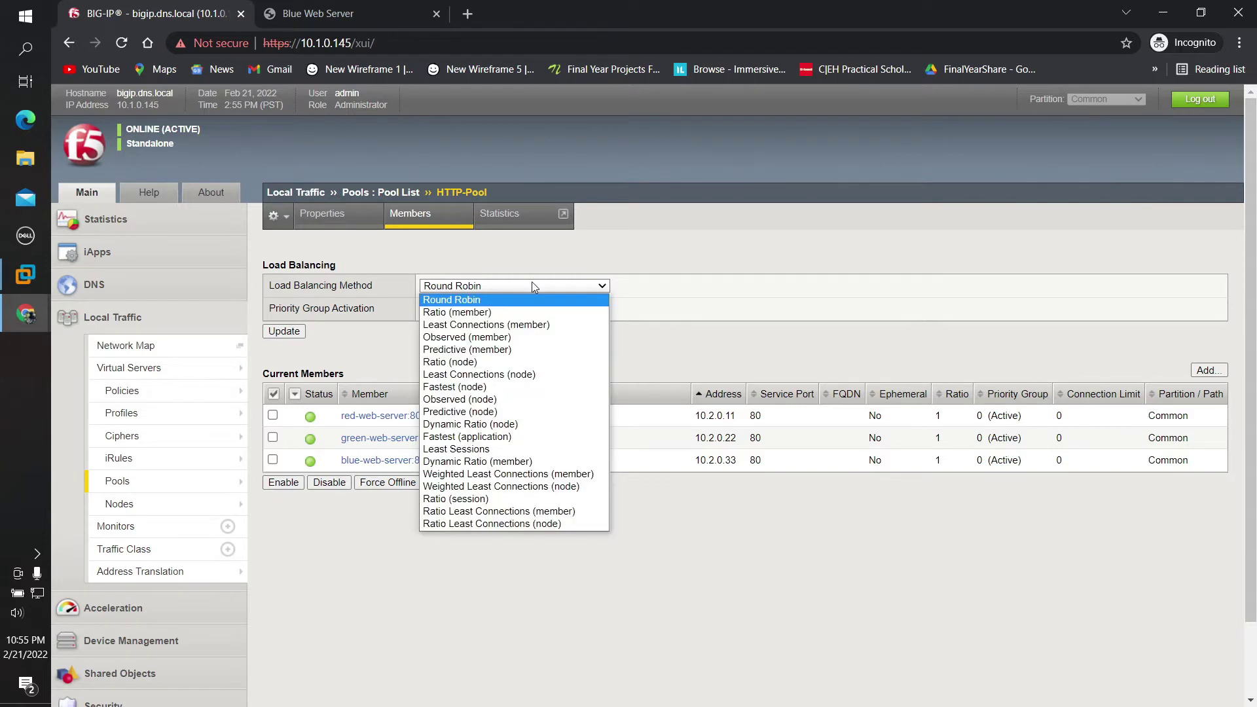
left_click(440, 304)
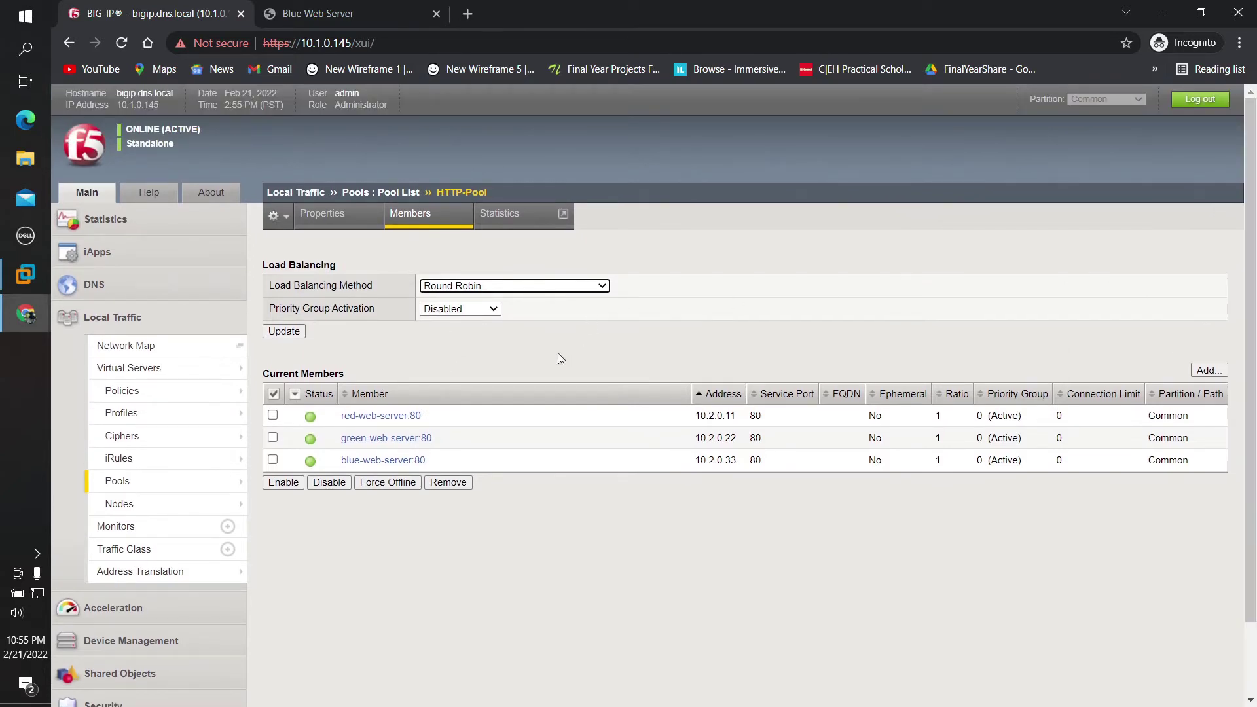
left_click(366, 355)
left_click(268, 331)
Step: Copy the destination address 192.168.1.145 of http_server from the virtual server list and open it in a new browser tab
mouse_move(131, 367)
left_click(302, 368)
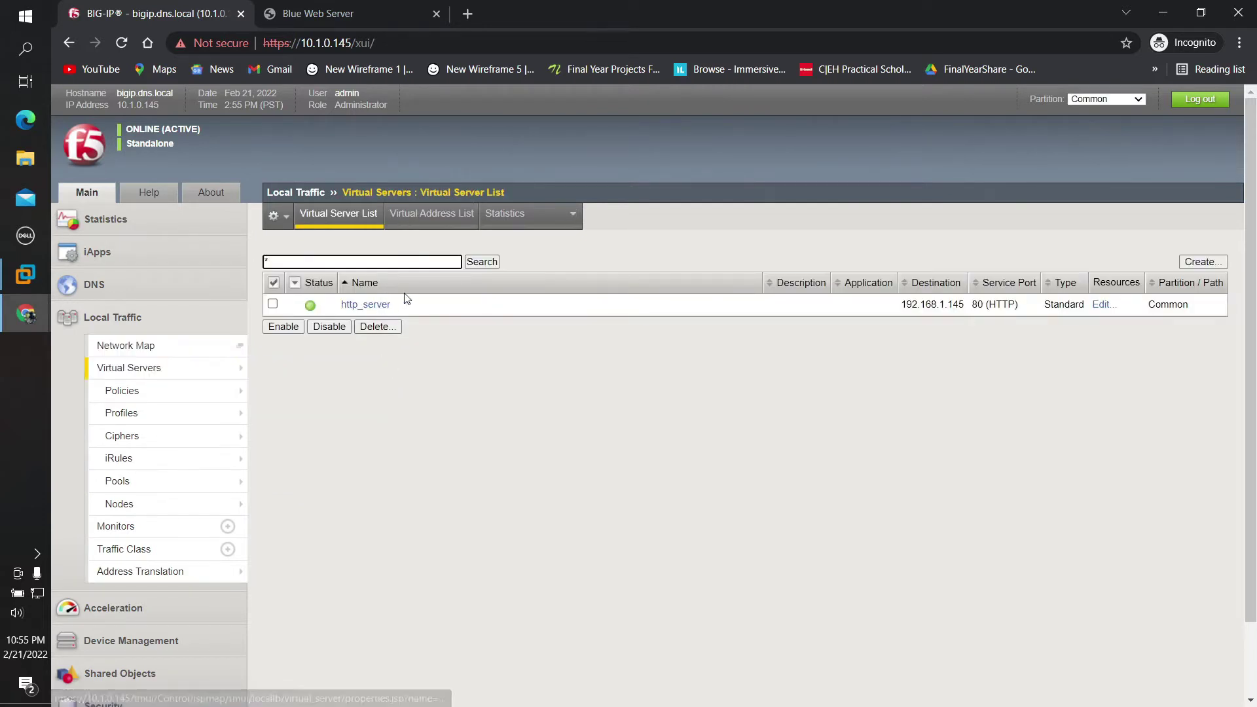
left_click_drag(969, 305, 901, 305)
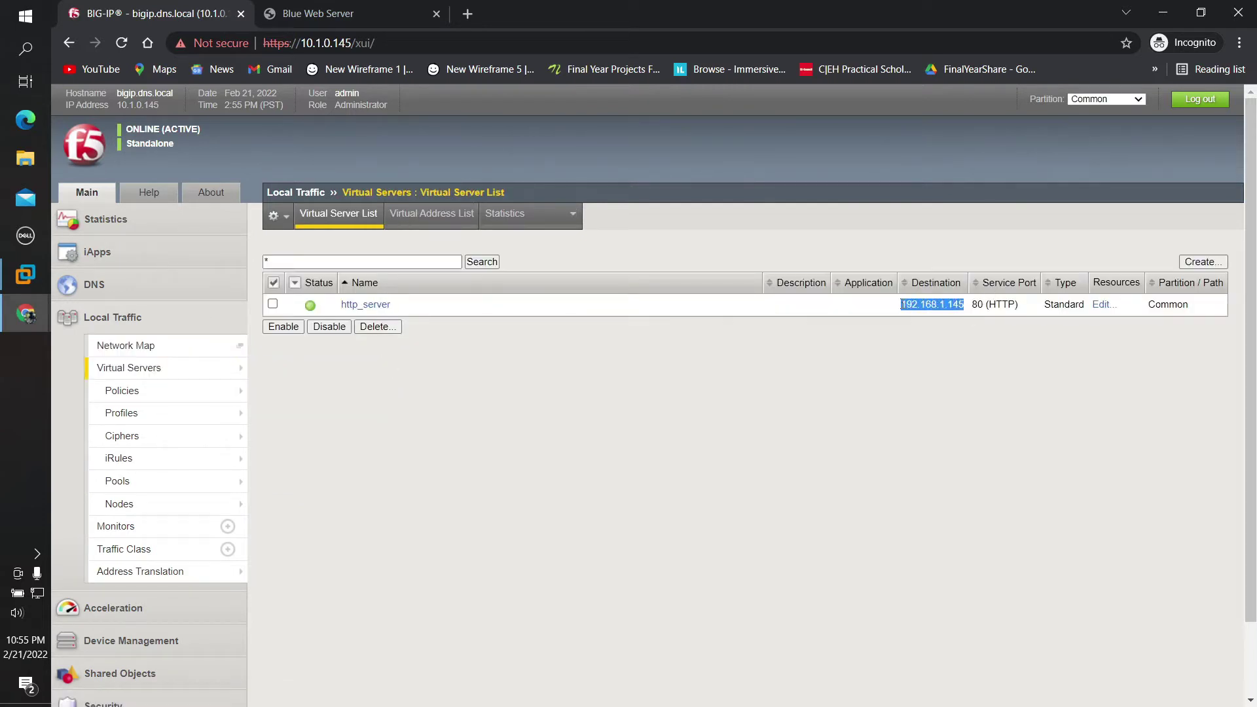
right_click(917, 305)
left_click(927, 313)
left_click(470, 13)
right_click(476, 44)
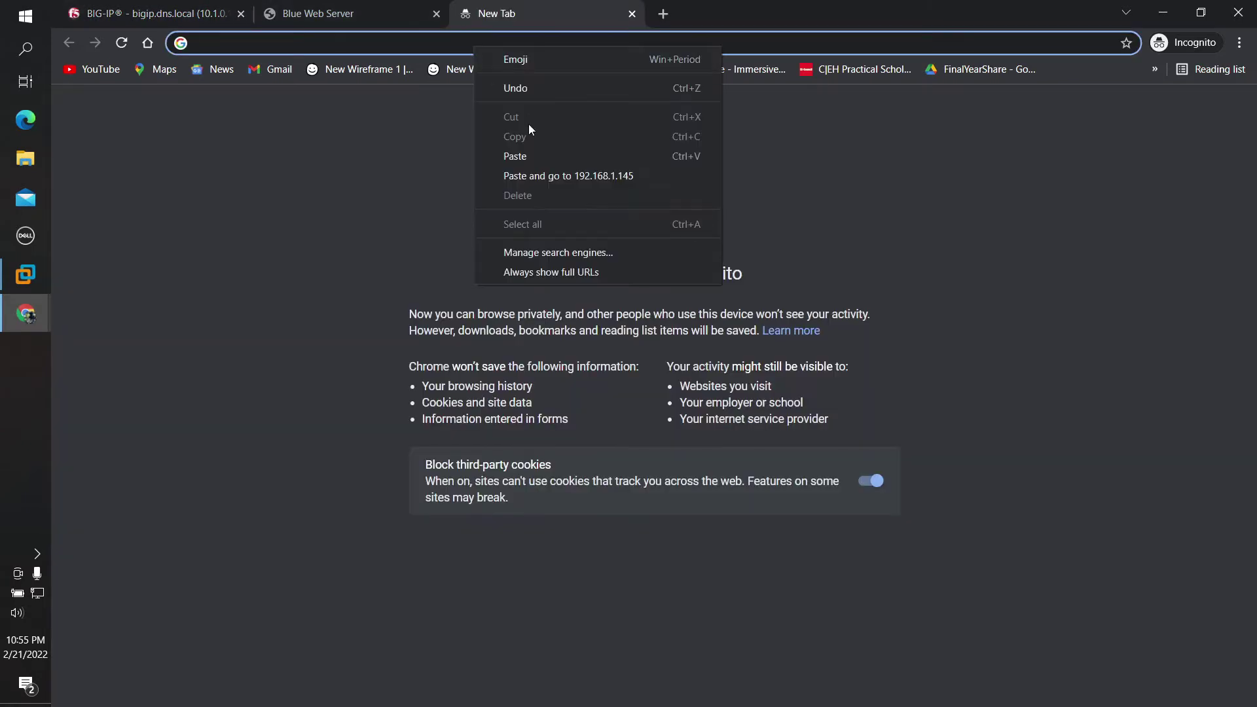
left_click(549, 177)
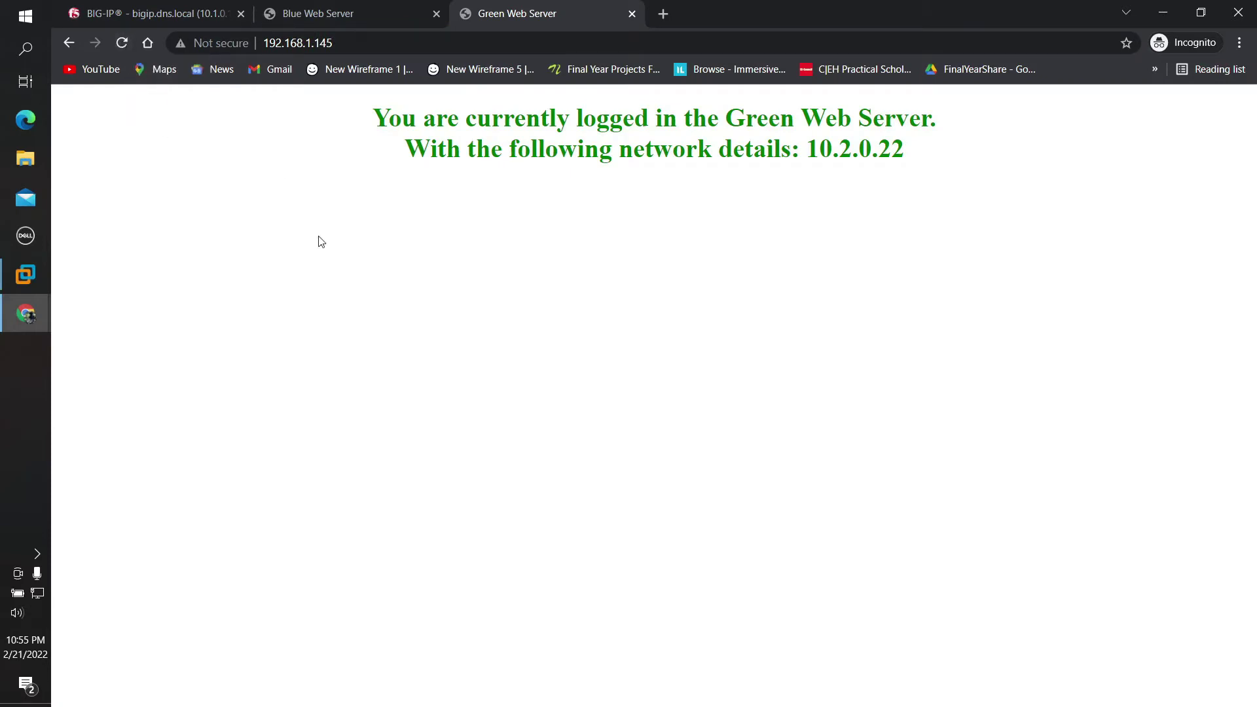
Step: Reload the 192.168.1.145 page several times to check which web server answers each request
left_click(123, 46)
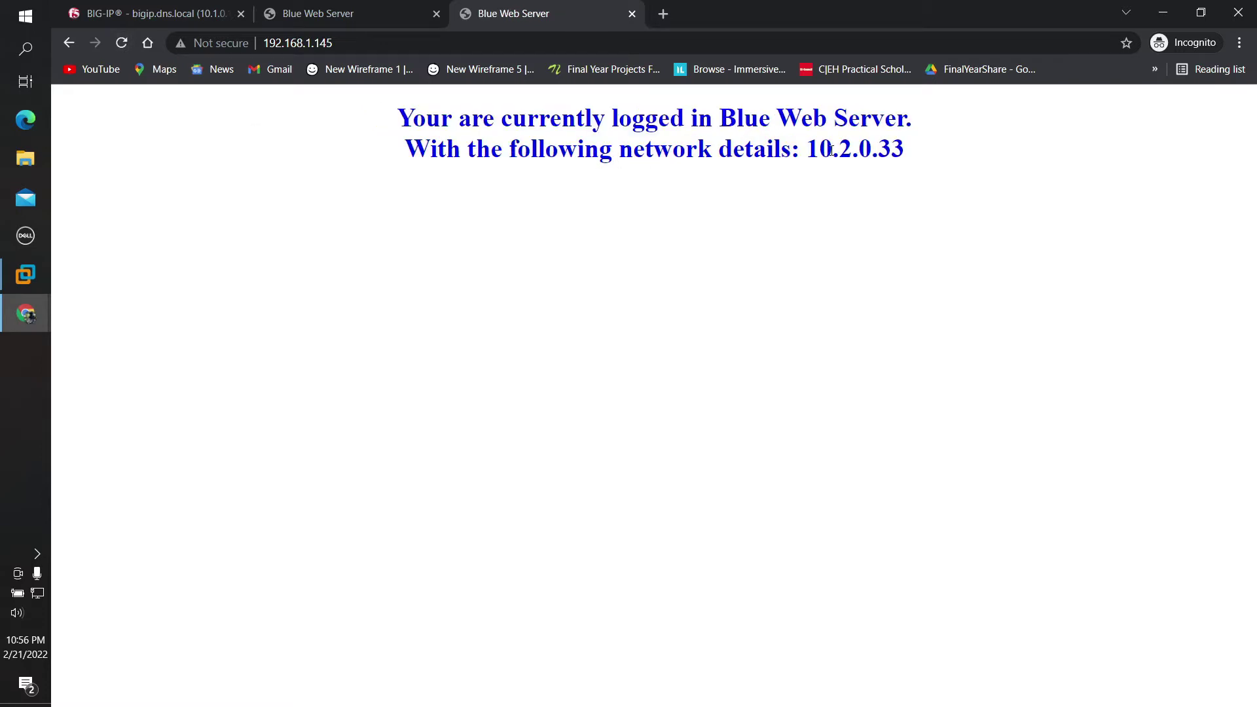
left_click(122, 47)
left_click(121, 45)
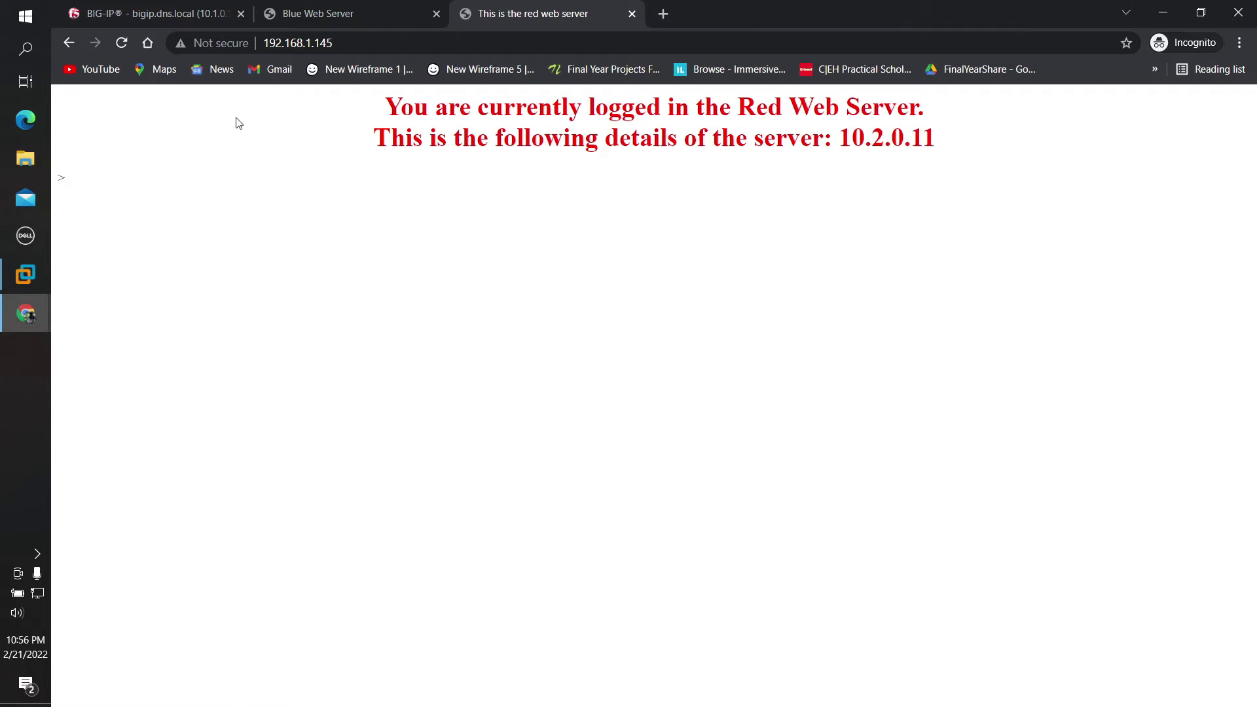
Step: Back in BIG-IP, open the members of HTTP-Pool and select Ratio (member) as the load balancing method
left_click(188, 11)
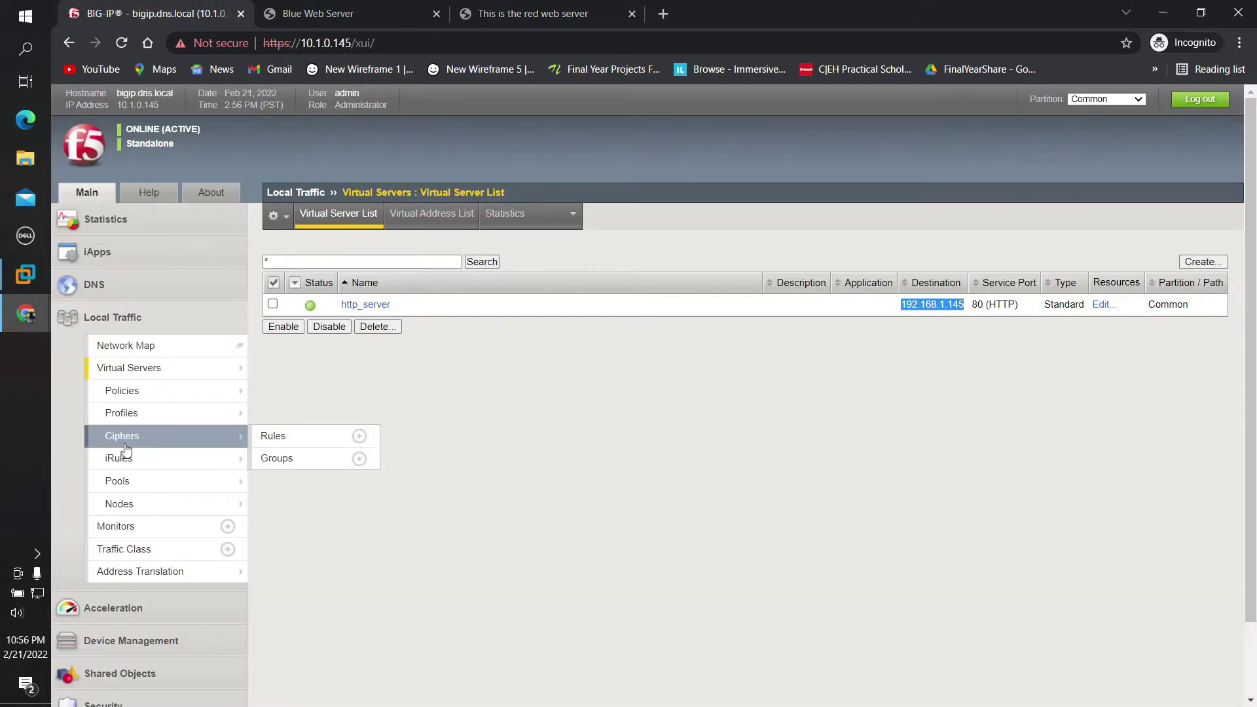
left_click(139, 482)
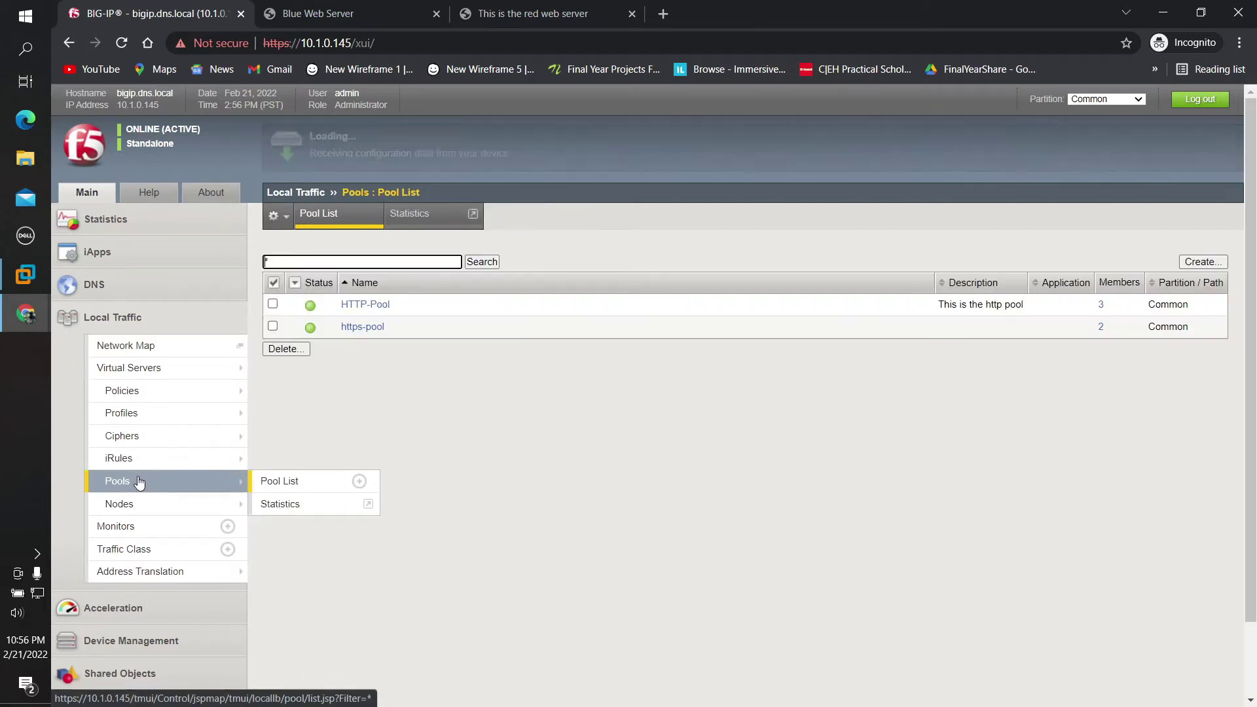
left_click(365, 304)
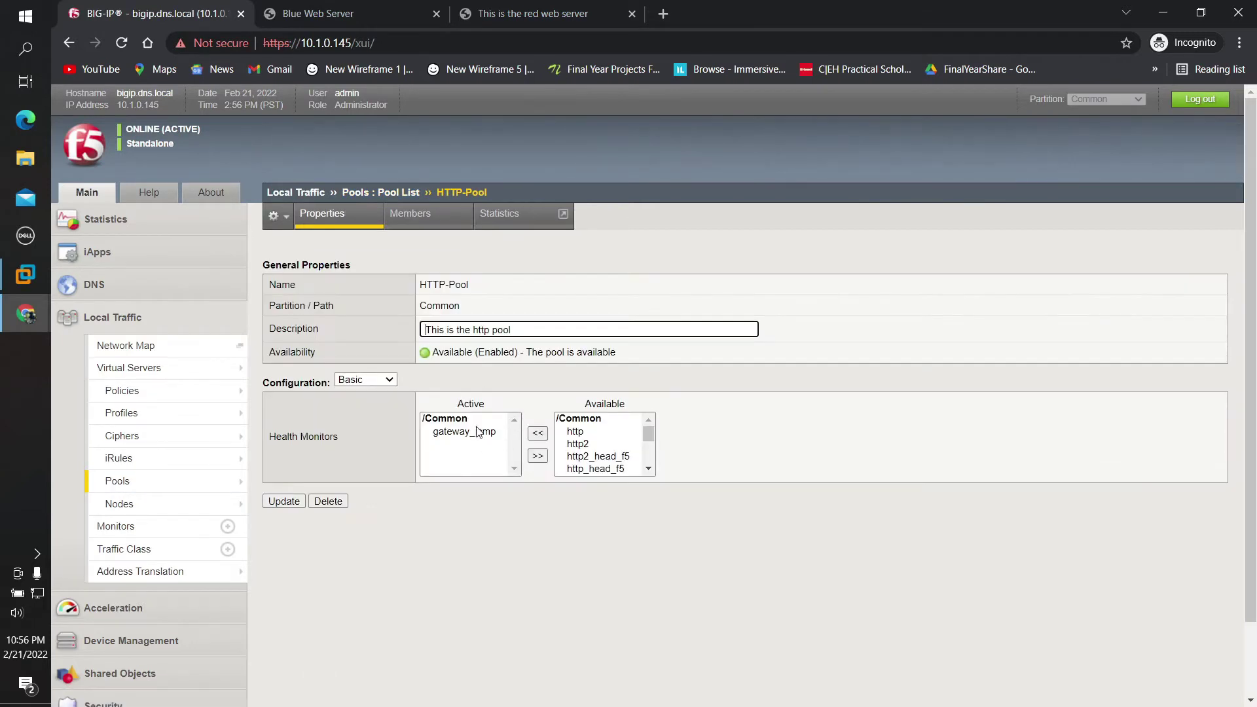
left_click(428, 223)
left_click(468, 288)
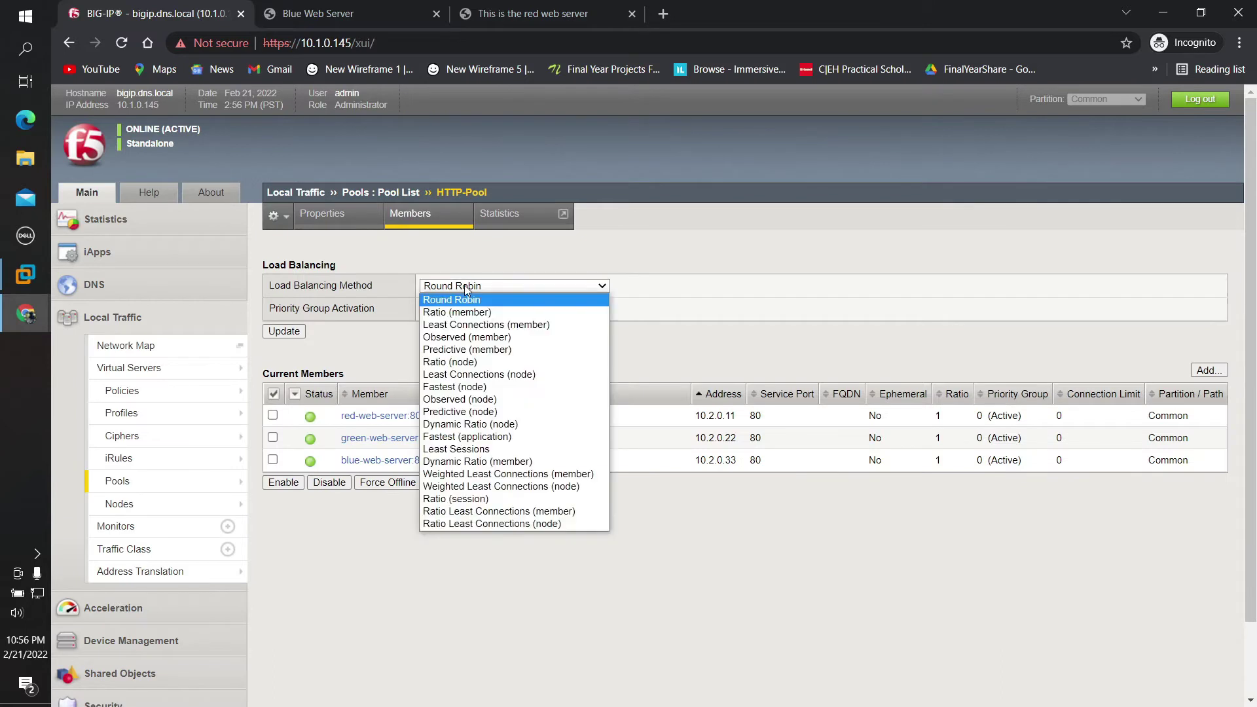
left_click(468, 313)
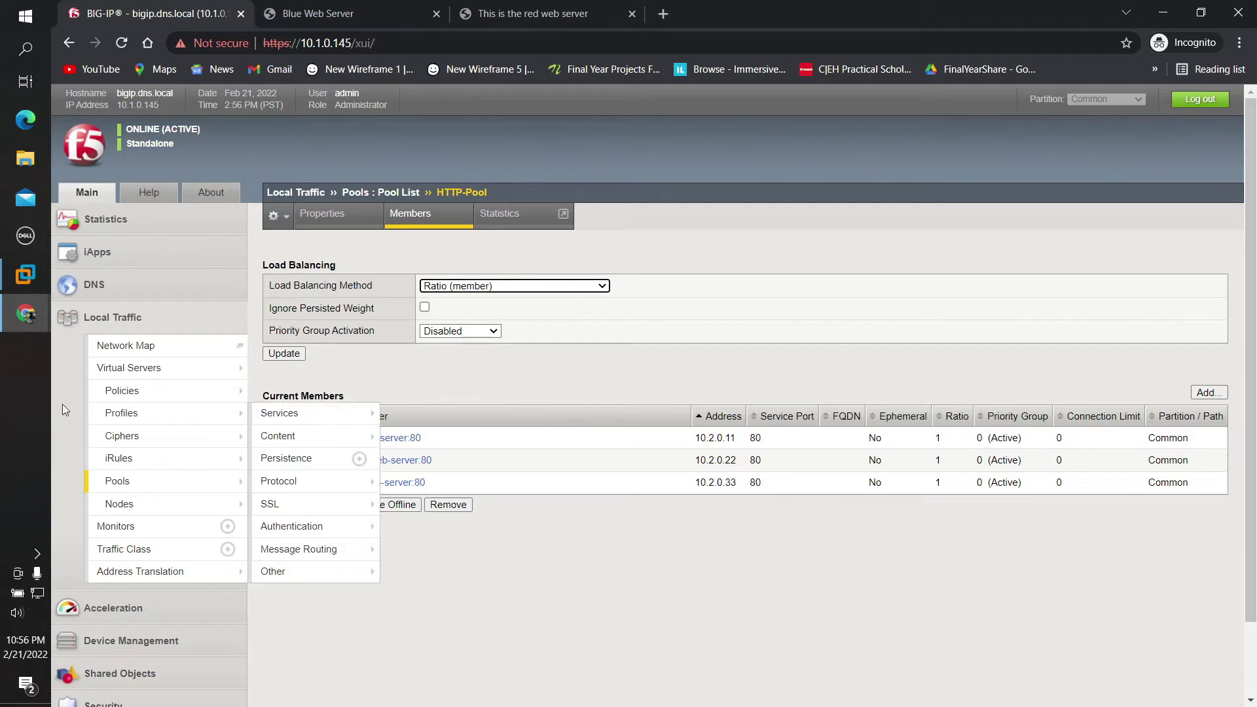
Step: Launch Paint with a blank canvas
left_click(3, 24)
type("paint")
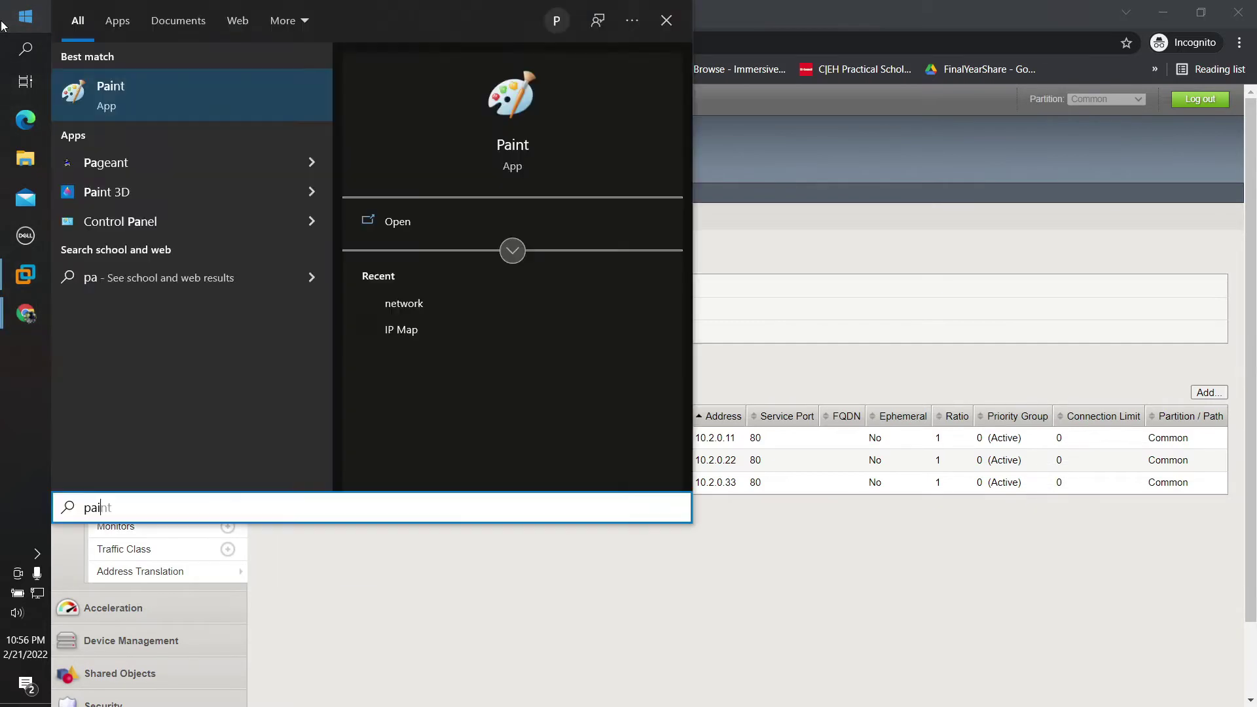
key("Return")
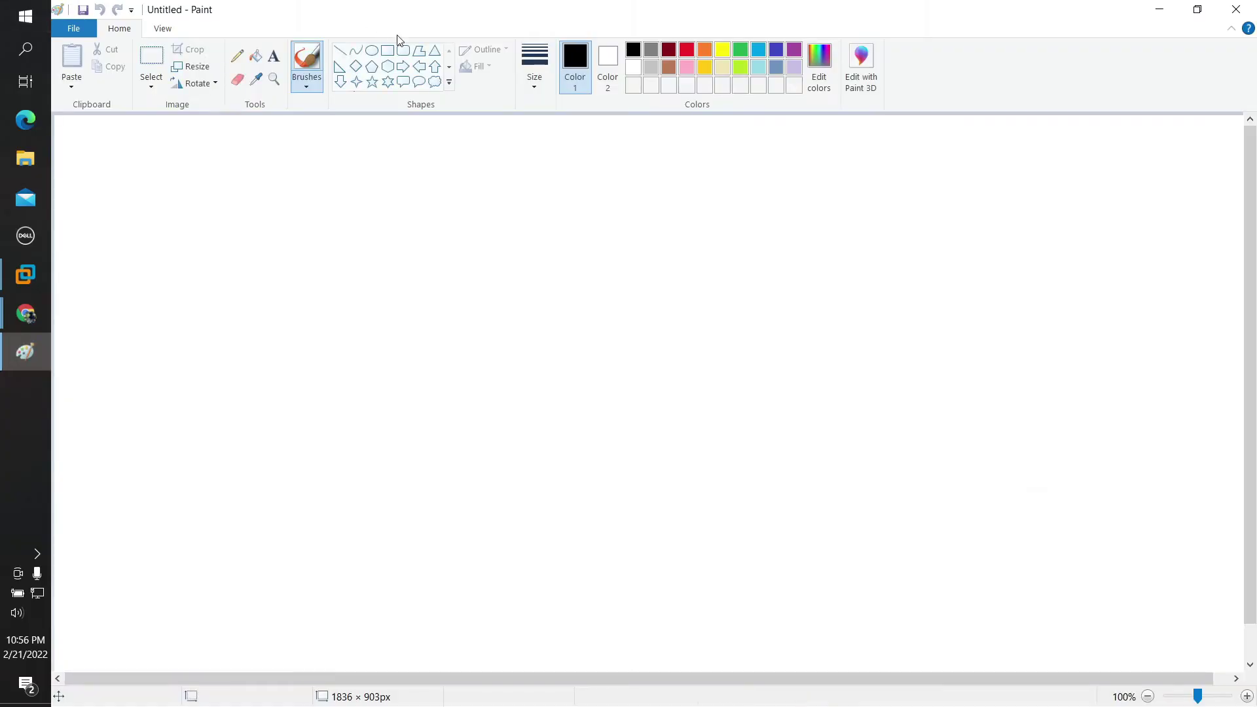
Step: Draw three rectangles of about 140 × 180 px in a row and an ellipse of about 184 × 111 px below the middle one
left_click(388, 51)
left_click_drag(326, 234, 419, 355)
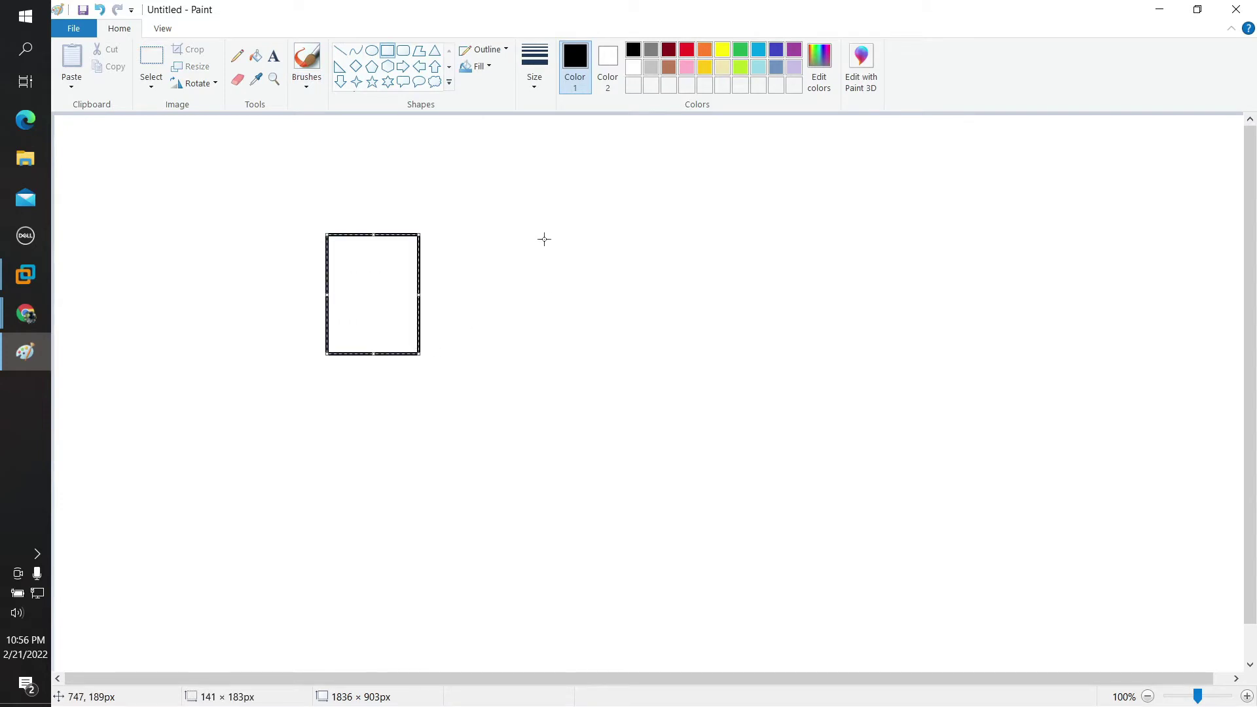
left_click_drag(543, 239, 640, 353)
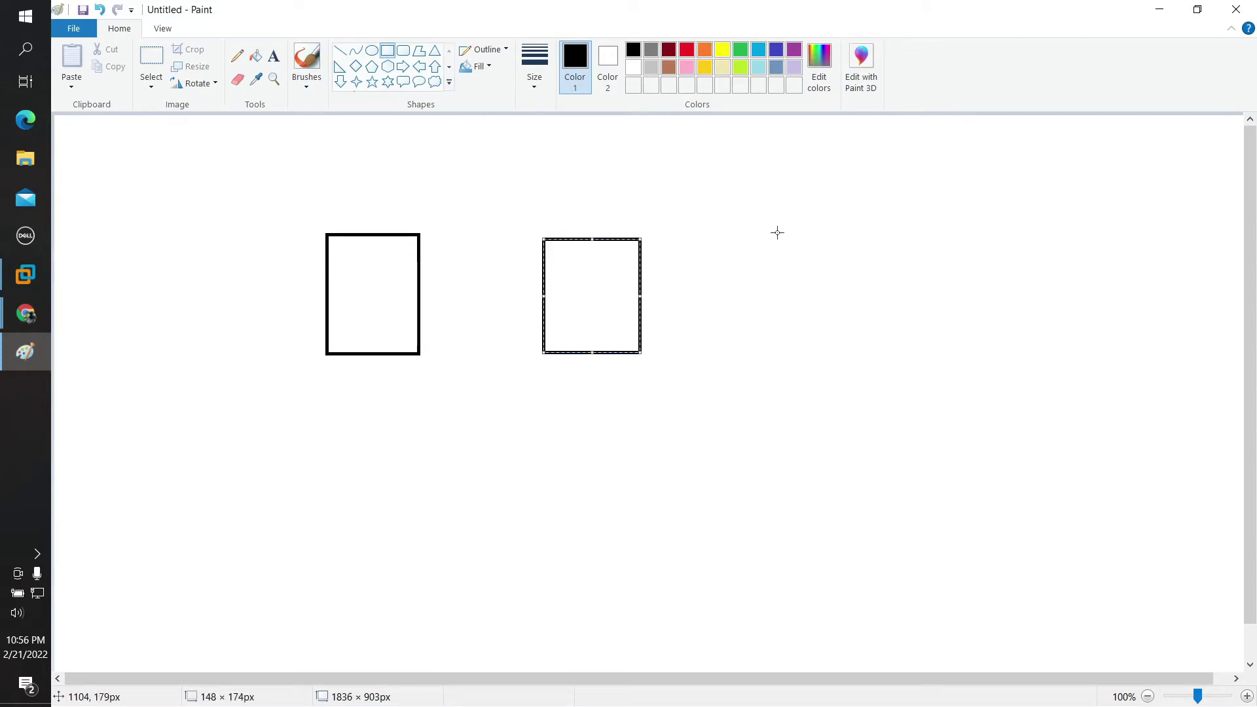
left_click_drag(777, 232, 867, 353)
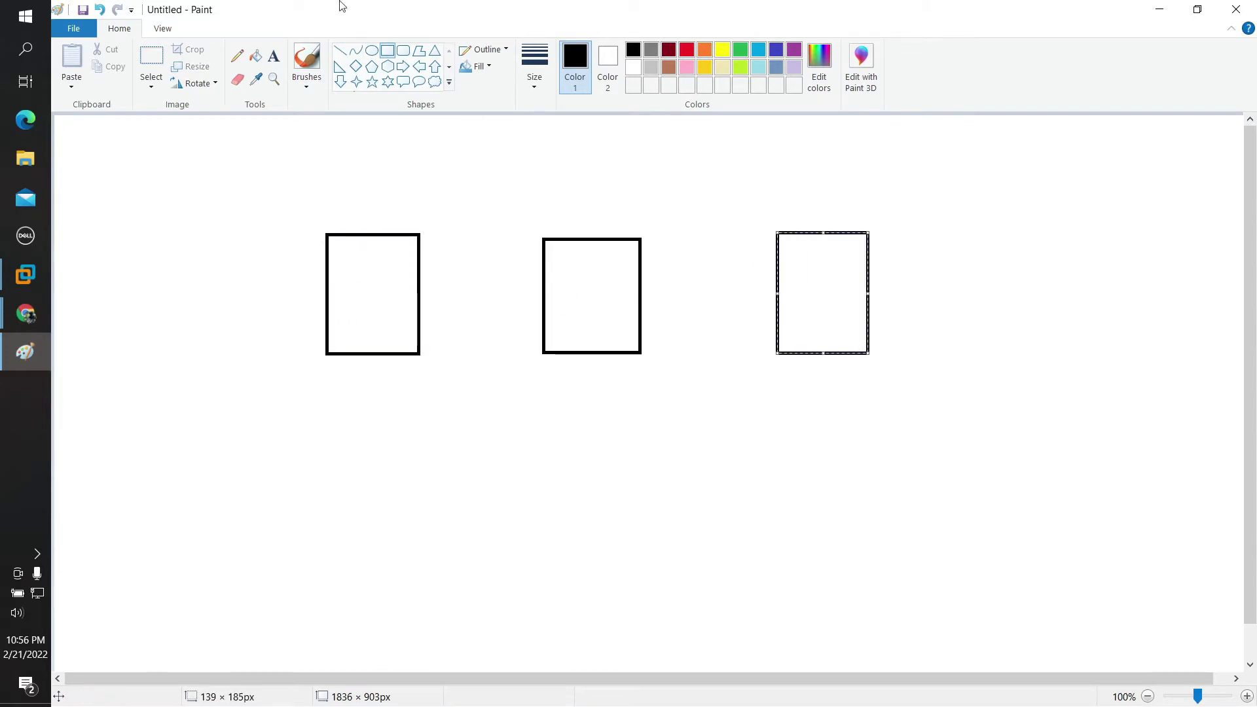
left_click(372, 51)
left_click_drag(524, 521, 644, 594)
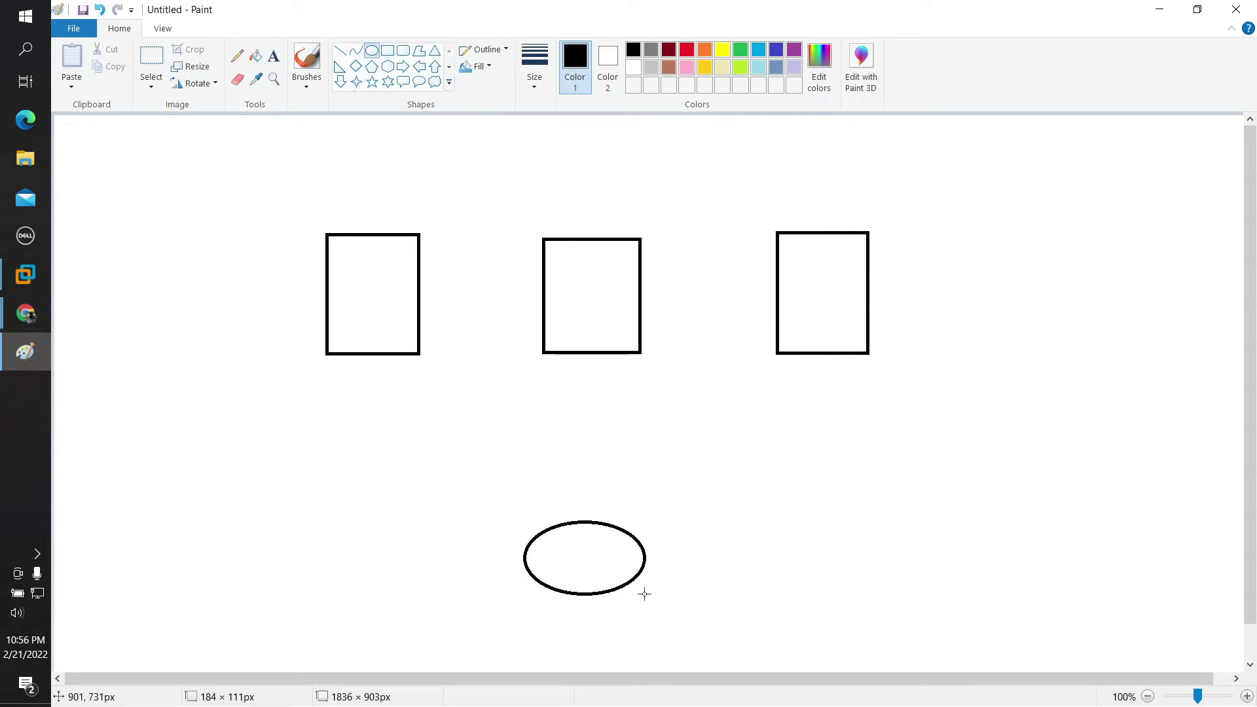
Step: Fill the first rectangle with green, the middle one with indigo blue and the last one with red
left_click(255, 55)
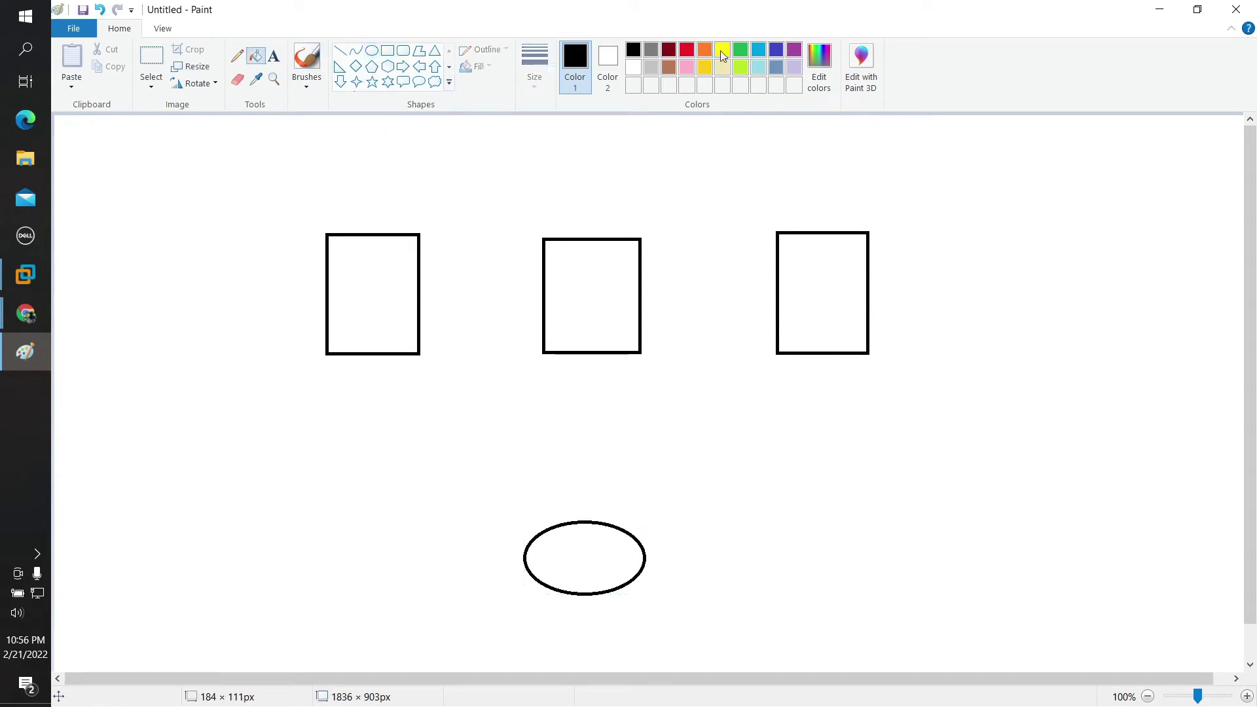
left_click(740, 50)
left_click(396, 240)
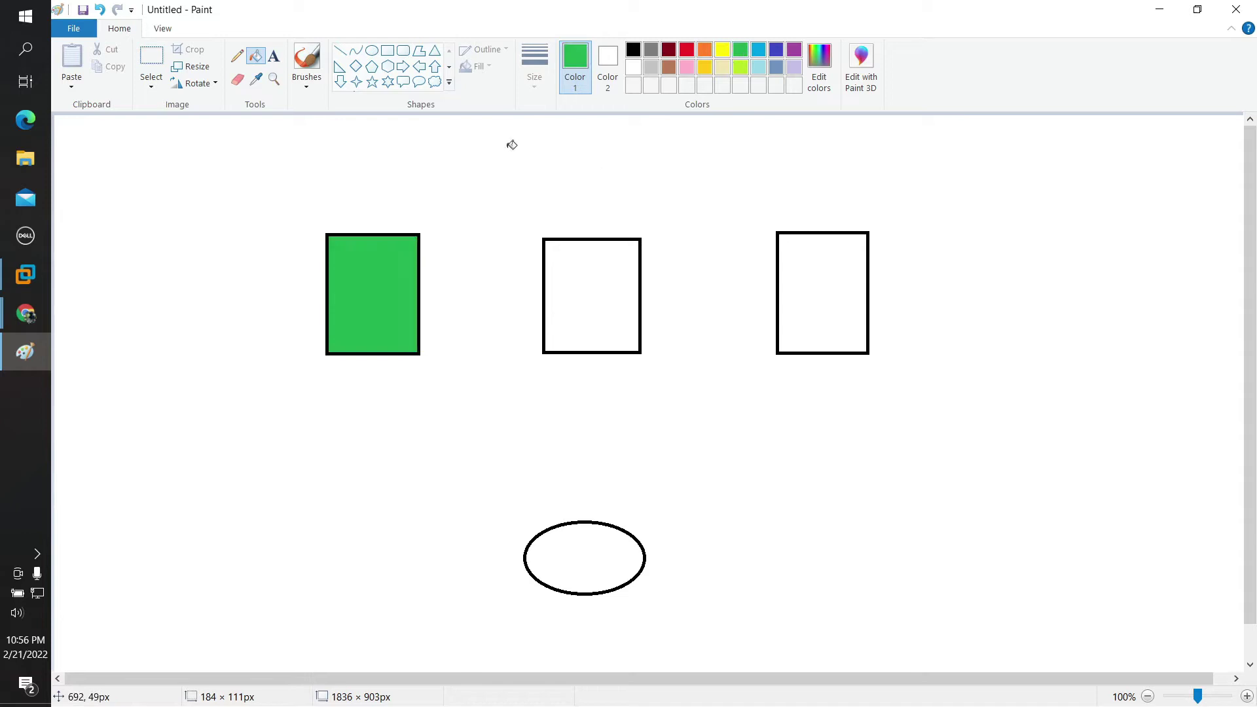
left_click(759, 51)
left_click(778, 51)
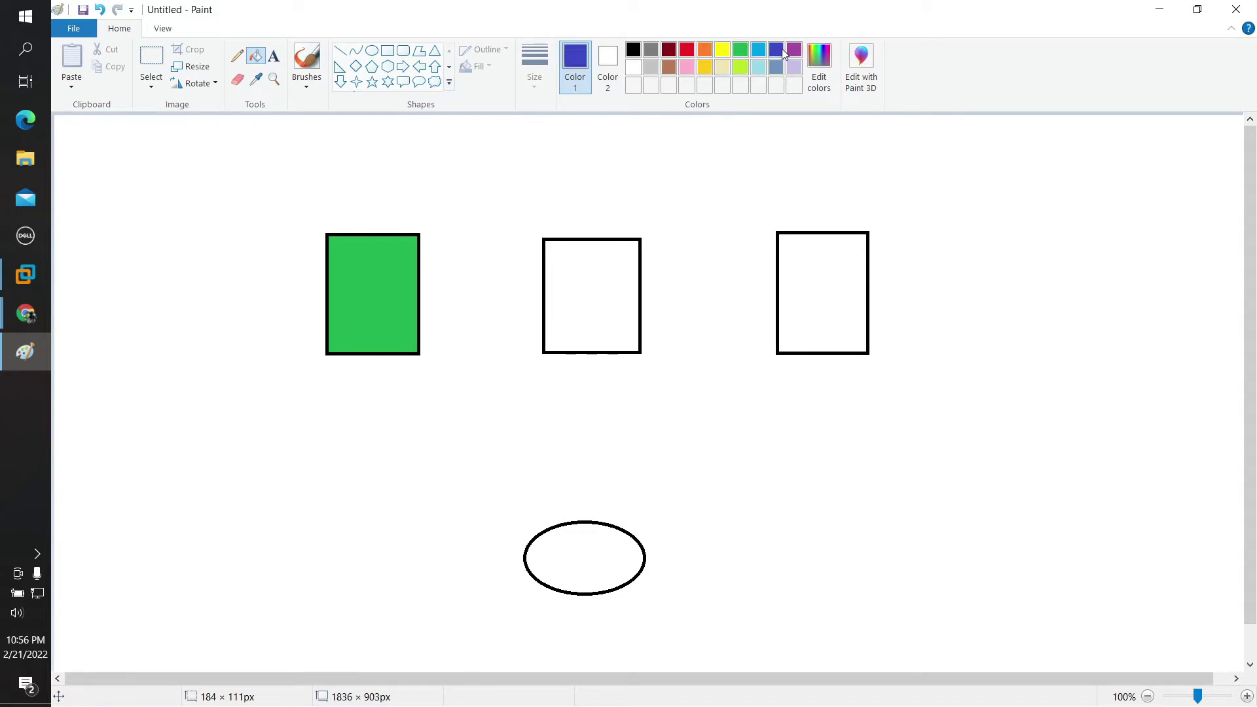
left_click(591, 266)
left_click(687, 51)
left_click(831, 300)
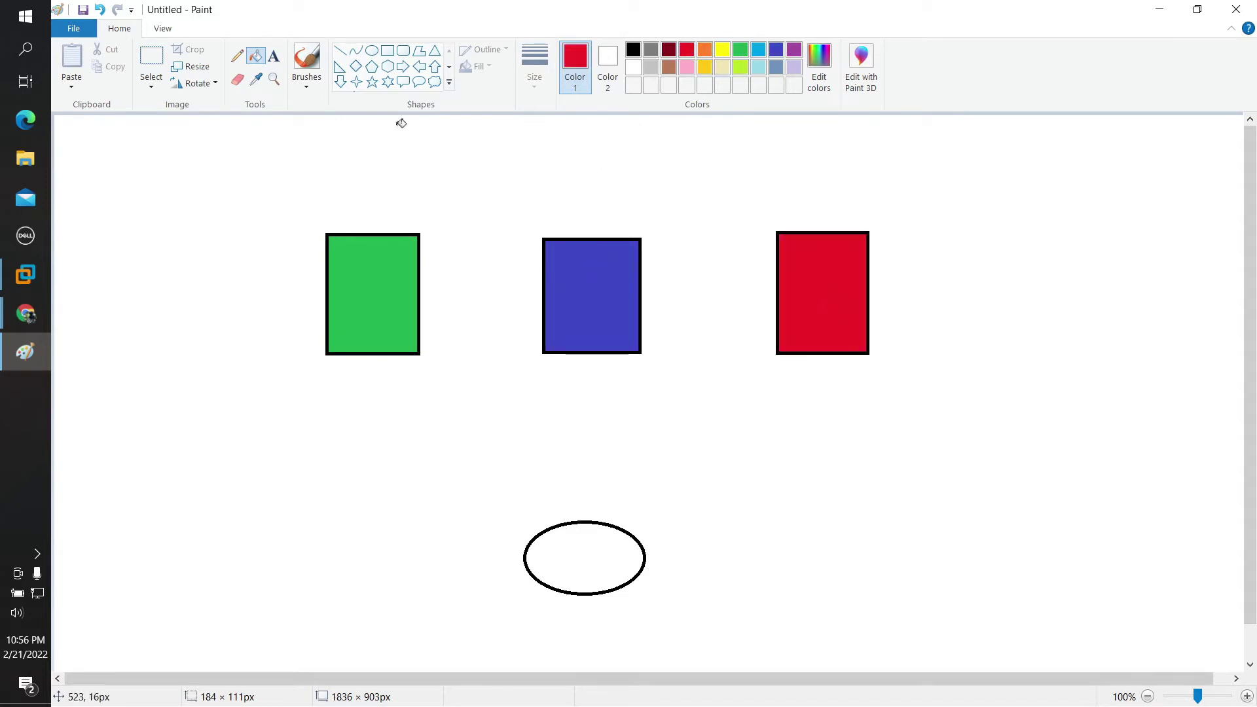
Step: Handwrite the label "User" in black with the brush just below the ellipse
left_click(300, 64)
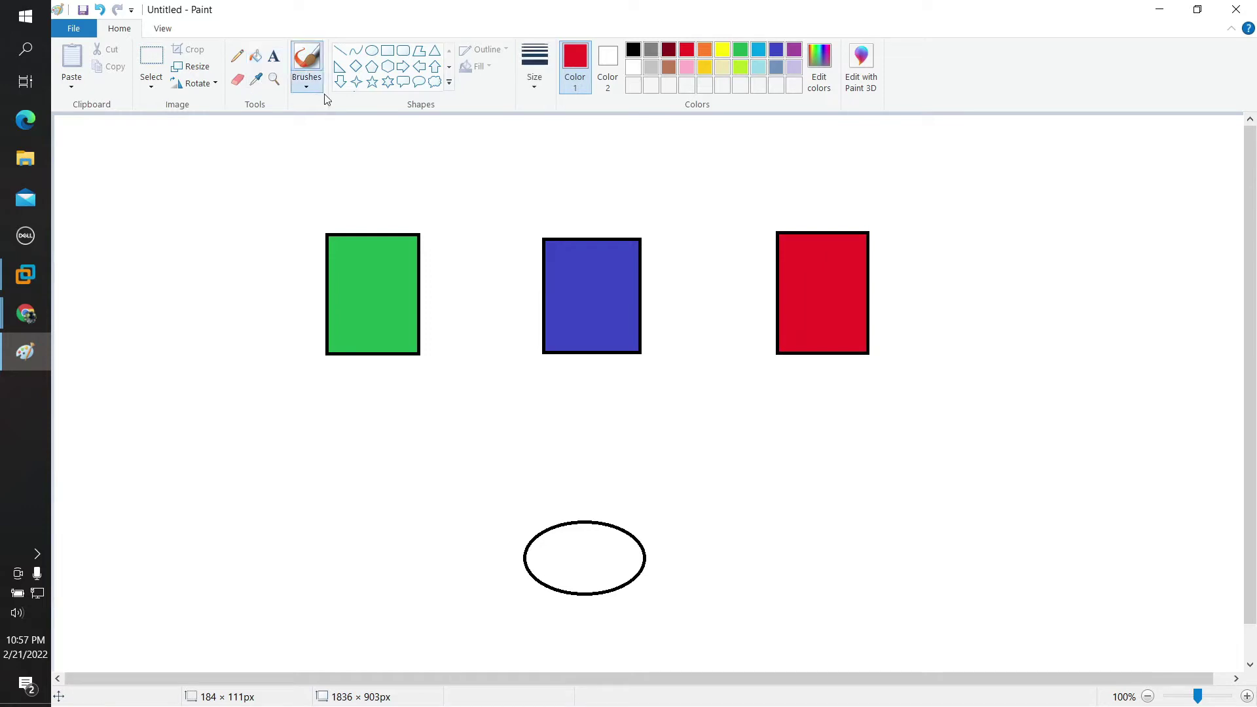
left_click(535, 66)
left_click(549, 171)
left_click(633, 51)
mouse_move(543, 616)
left_mouse_down()
mouse_move(564, 613)
mouse_move(575, 634)
mouse_move(607, 611)
left_mouse_up()
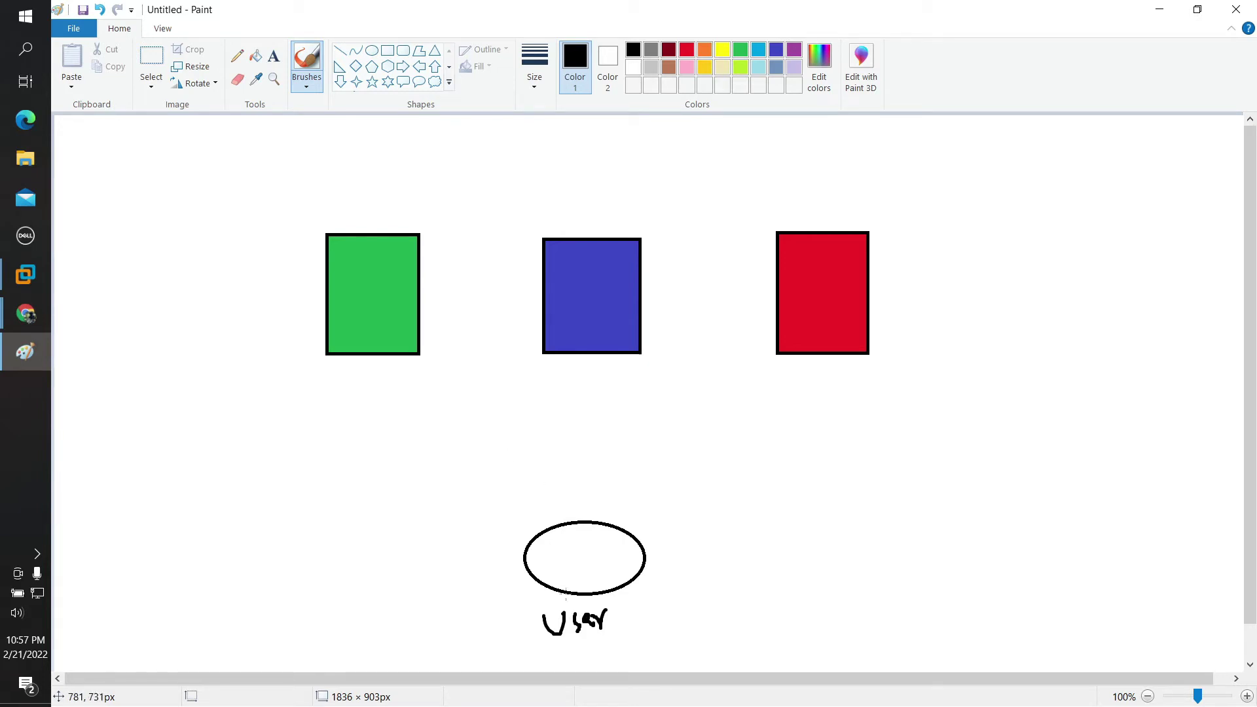
Step: Erase the handwritten "User" label below the ellipse
left_click(237, 80)
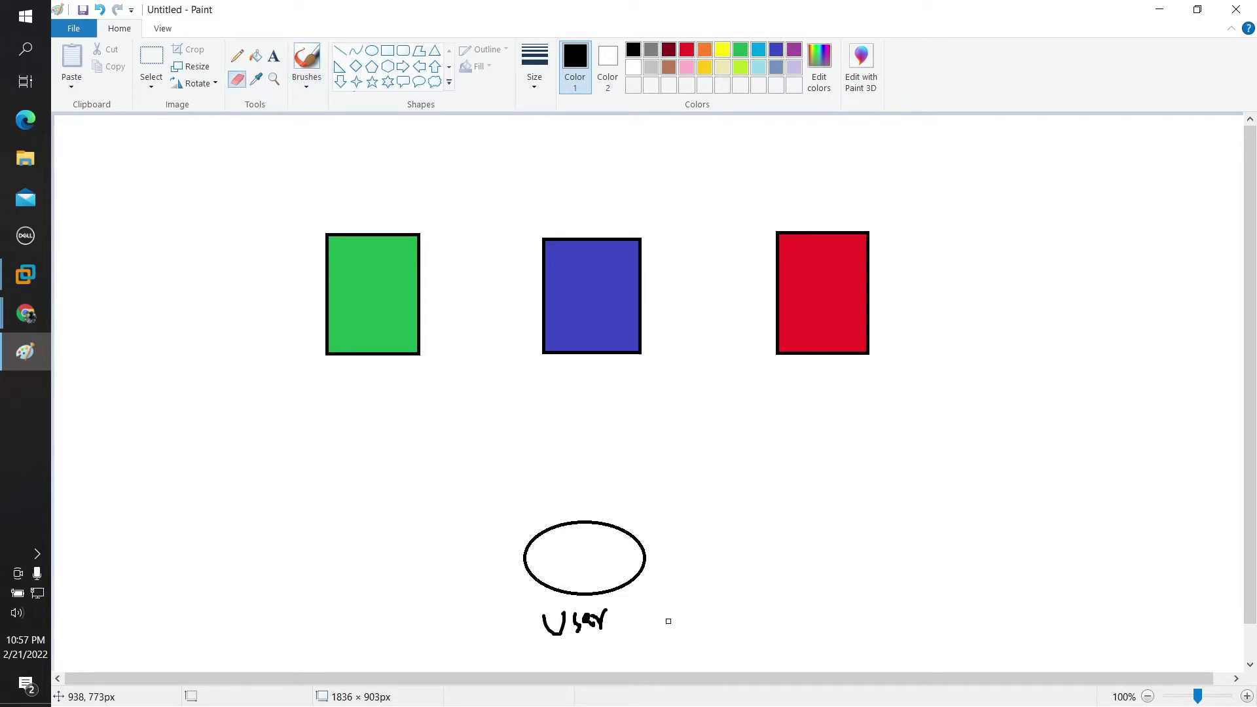
left_click_drag(530, 619, 612, 611)
left_click(544, 70)
left_click(547, 172)
Step: Handwrite the label "f5" in black with the brush inside the ellipse
left_click(307, 80)
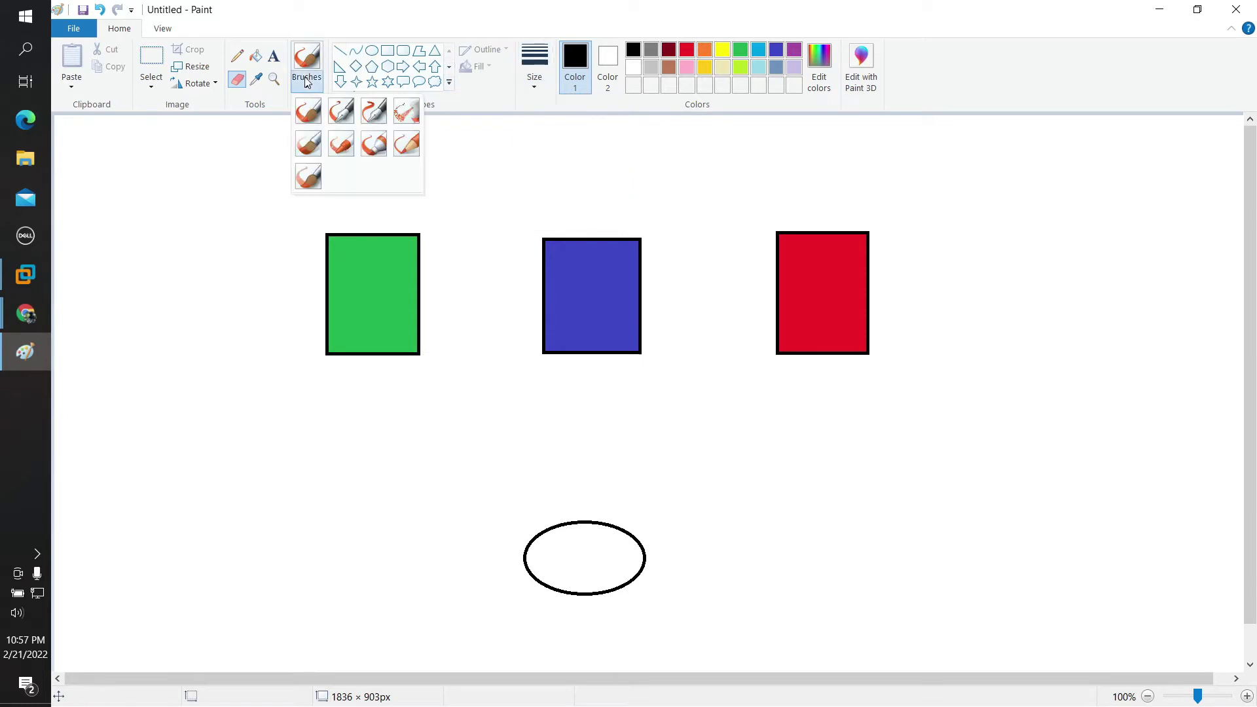
left_click(307, 110)
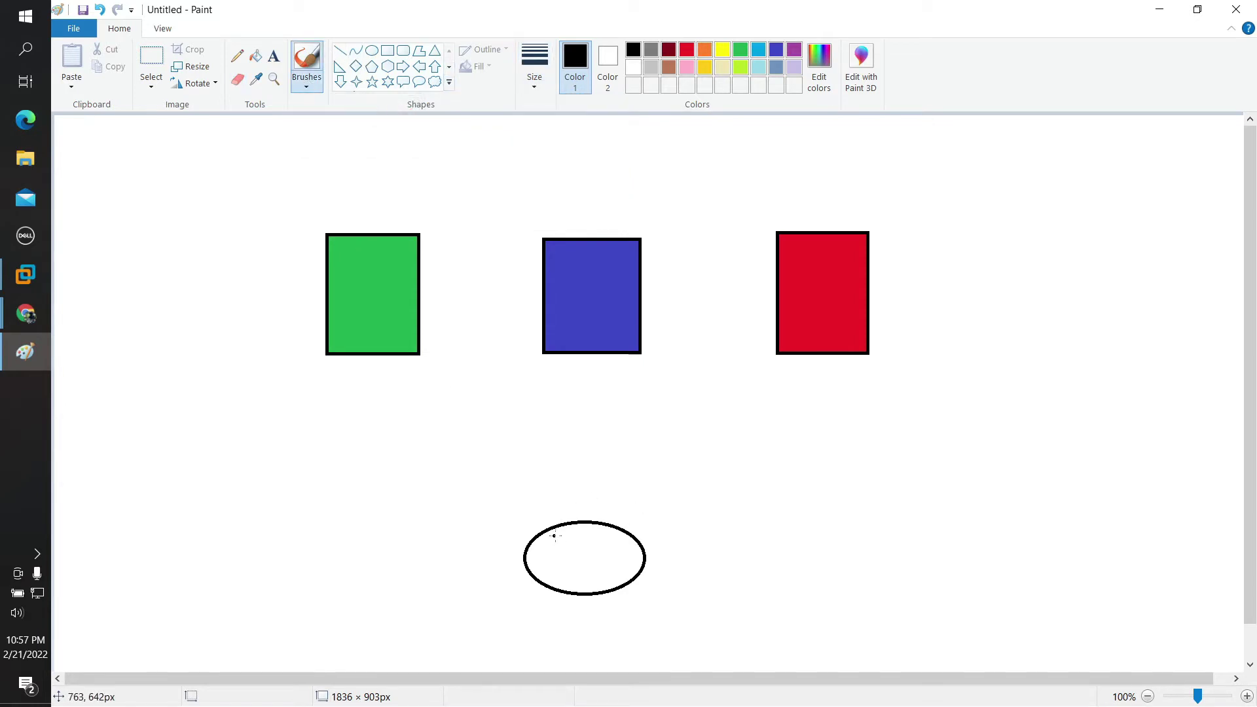
mouse_move(583, 543)
left_mouse_down()
mouse_move(572, 578)
mouse_move(588, 553)
mouse_move(591, 570)
left_mouse_up()
Step: Draw three freehand black lines connecting the green, blue and red rectangles to the f5 ellipse
left_click_drag(372, 383, 512, 524)
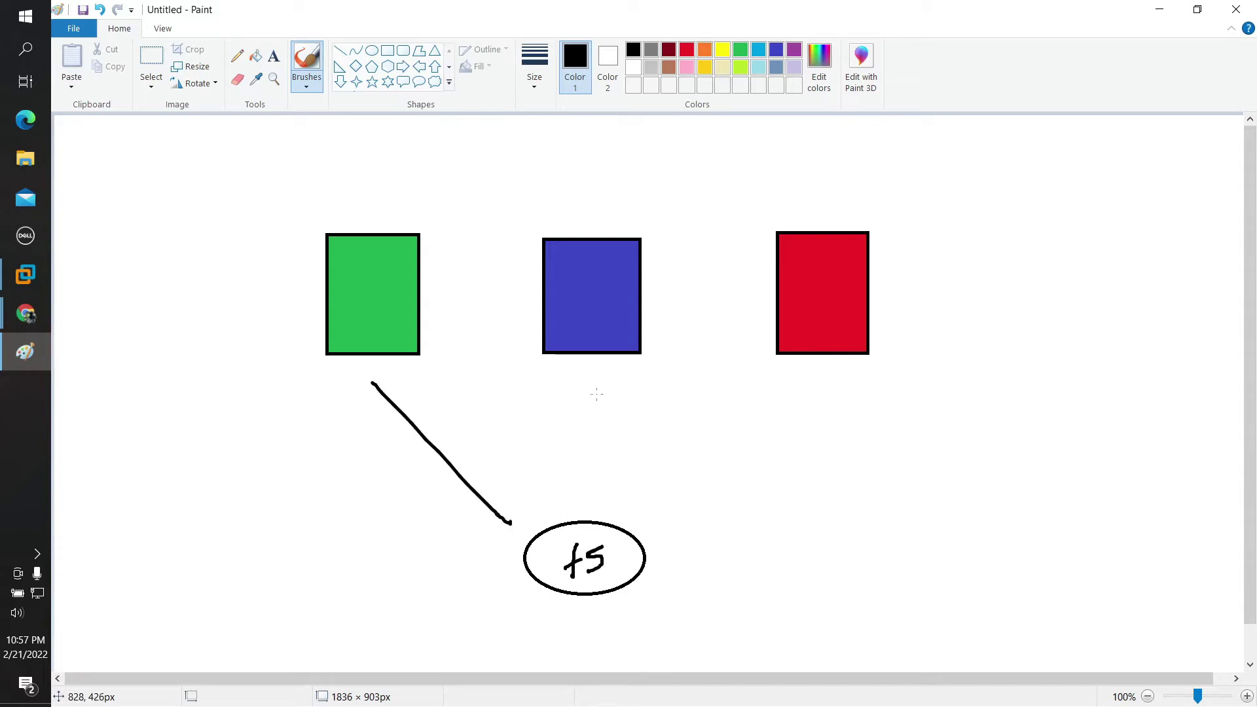
left_click_drag(607, 377, 543, 506)
left_click_drag(821, 382, 585, 509)
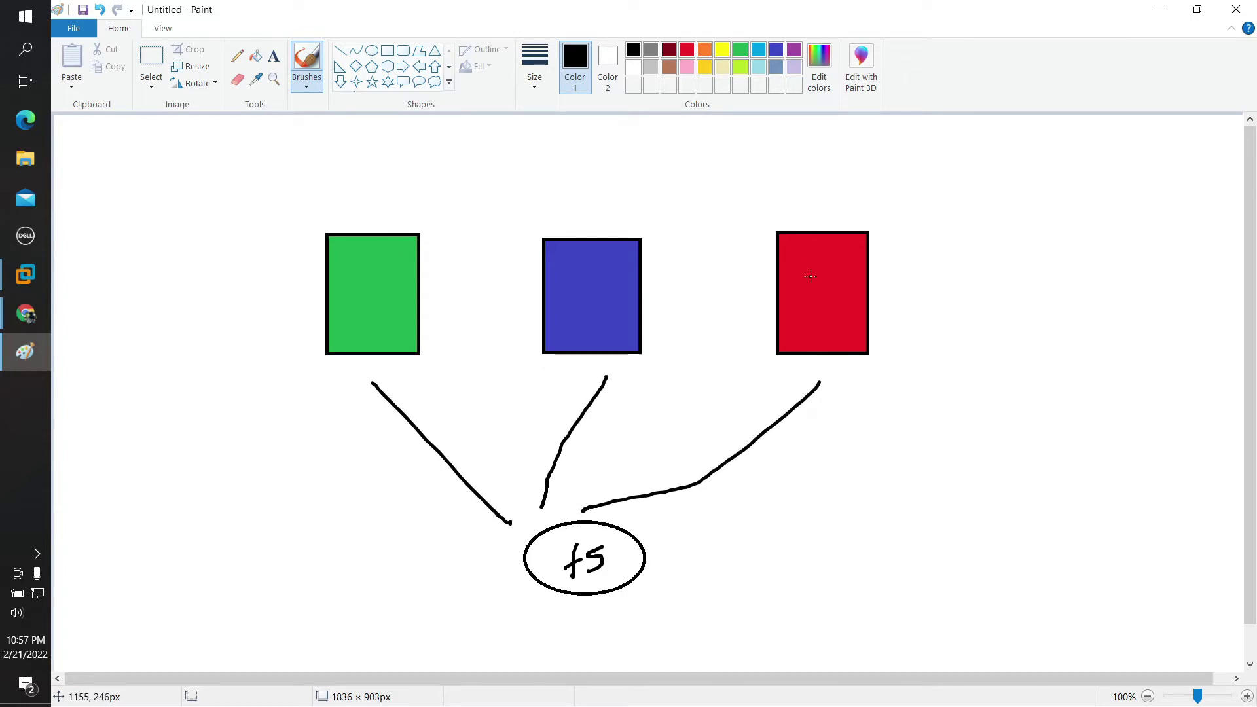
Step: Handwrite G, B and R inside the green, blue and red rectangles respectively
left_click_drag(357, 271, 367, 313)
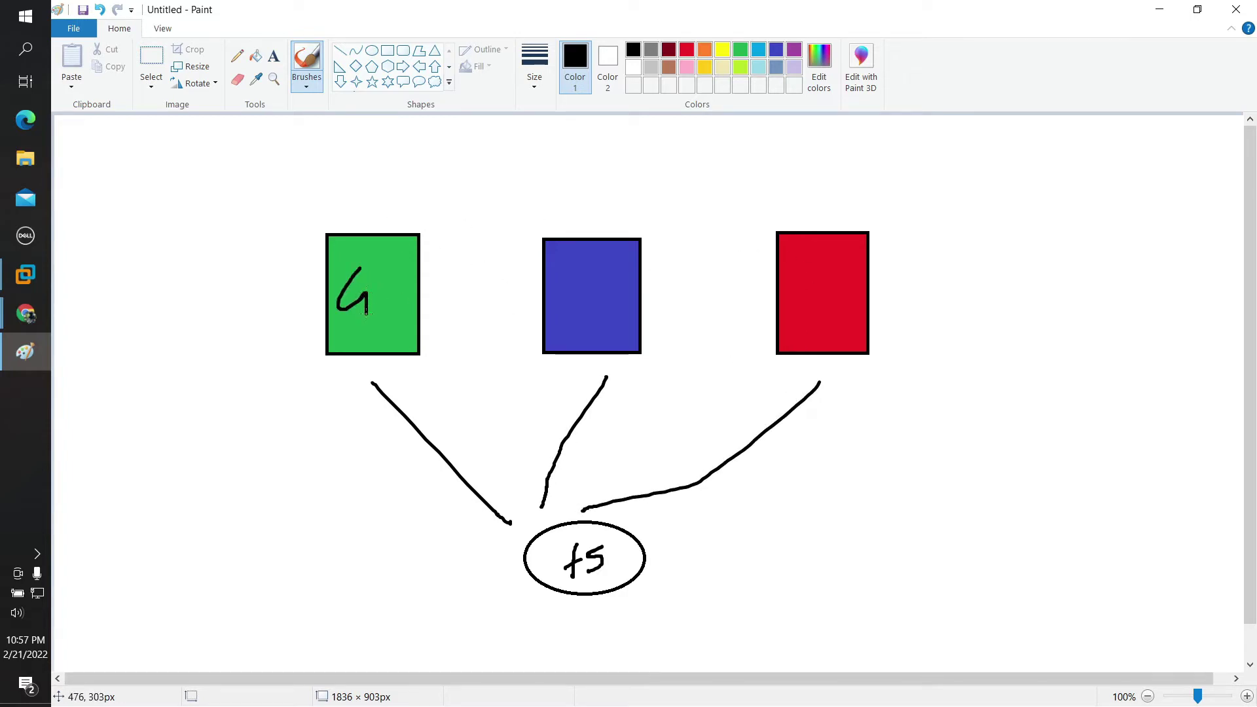
left_click_drag(577, 270, 577, 306)
mouse_move(580, 270)
left_mouse_down()
mouse_move(609, 296)
mouse_move(575, 305)
left_mouse_up()
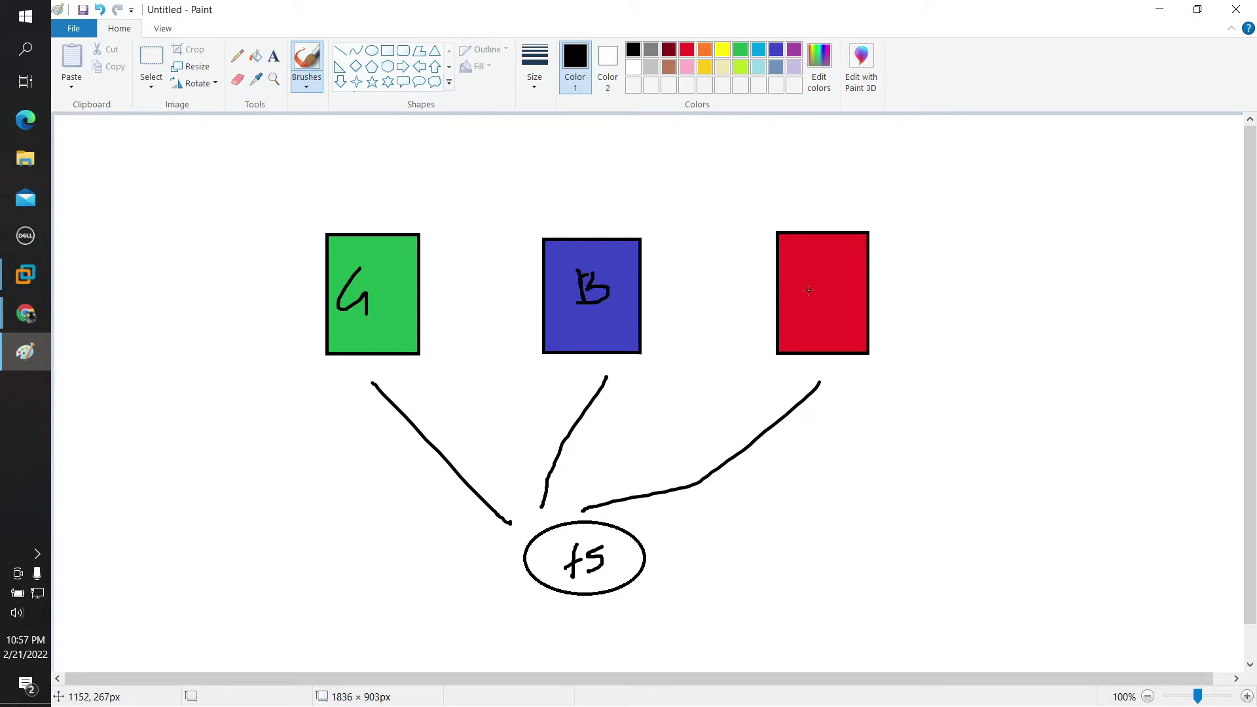
left_click_drag(806, 276, 807, 313)
left_click_drag(806, 275, 834, 314)
Step: Write the ratios 1, 2 and 1 above the green, blue and red rectangles, and circle each rectangle together with its number
left_click_drag(364, 186, 369, 215)
mouse_move(572, 201)
left_mouse_down()
mouse_move(575, 219)
mouse_move(599, 223)
left_mouse_up()
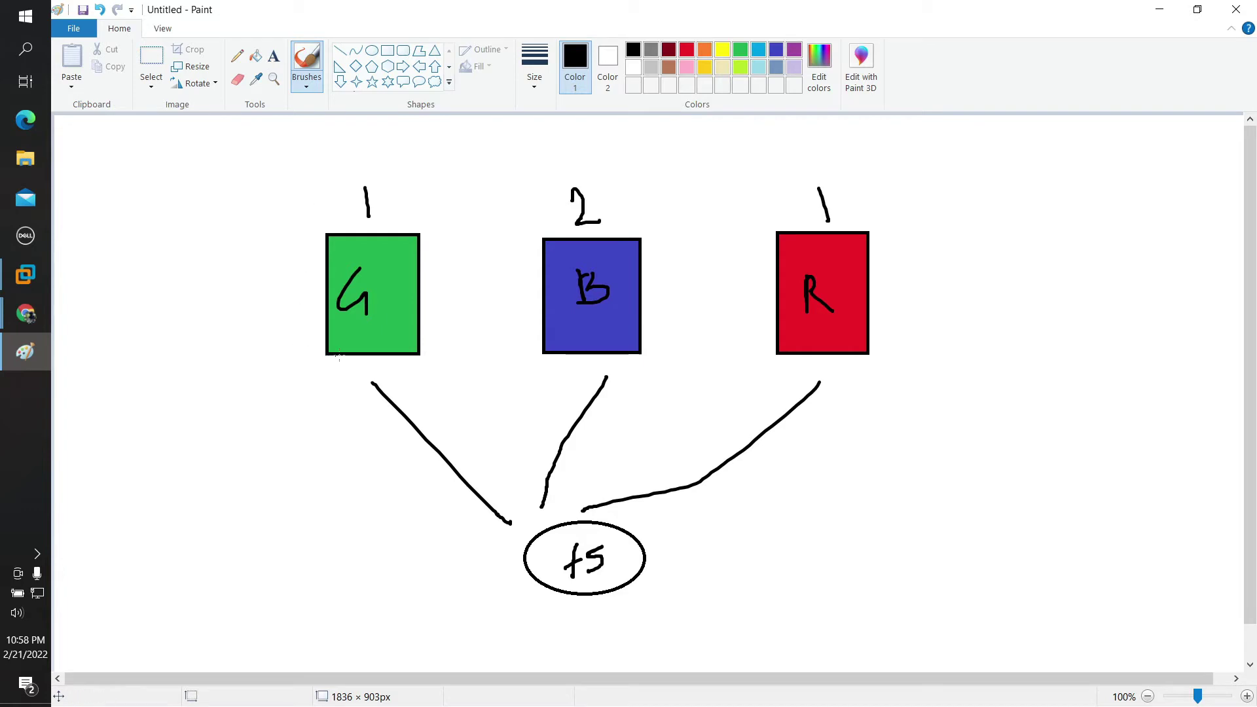
mouse_move(374, 164)
left_mouse_down()
mouse_move(280, 294)
mouse_move(452, 347)
mouse_move(377, 162)
mouse_move(347, 159)
left_mouse_up()
mouse_move(583, 178)
left_mouse_down()
mouse_move(485, 296)
mouse_move(695, 291)
mouse_move(592, 165)
mouse_move(575, 166)
left_mouse_up()
mouse_move(871, 148)
left_mouse_down()
mouse_move(805, 148)
mouse_move(729, 336)
mouse_move(940, 302)
mouse_move(859, 146)
left_mouse_up()
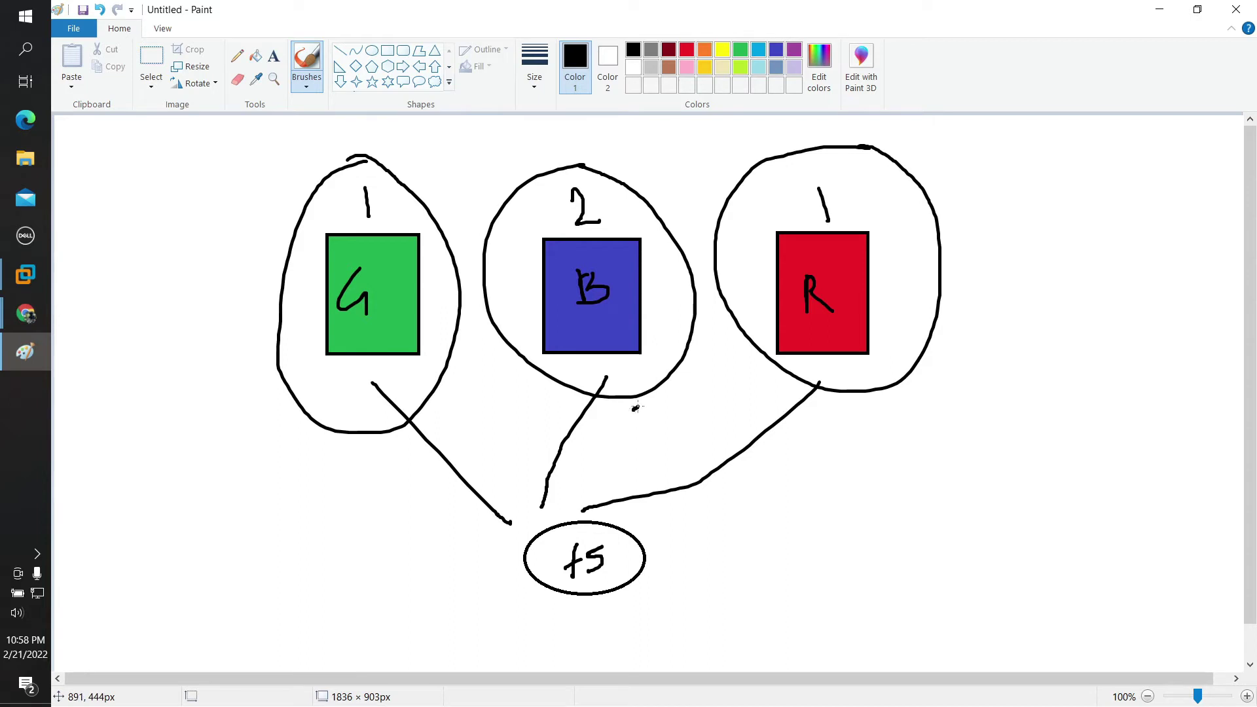
Step: Handwrite 50 below the green rectangle, 100 below the blue one and 50 below the red one
mouse_move(635, 408)
left_mouse_down()
mouse_move(634, 429)
mouse_move(648, 426)
left_mouse_up()
key("ctrl+z")
mouse_move(320, 372)
left_mouse_down()
mouse_move(337, 377)
mouse_move(320, 388)
mouse_move(365, 375)
mouse_move(354, 365)
left_mouse_up()
mouse_move(863, 359)
left_mouse_down()
mouse_move(863, 376)
mouse_move(888, 354)
mouse_move(875, 357)
left_mouse_up()
mouse_move(625, 364)
left_mouse_down()
mouse_move(622, 379)
mouse_move(657, 348)
left_mouse_up()
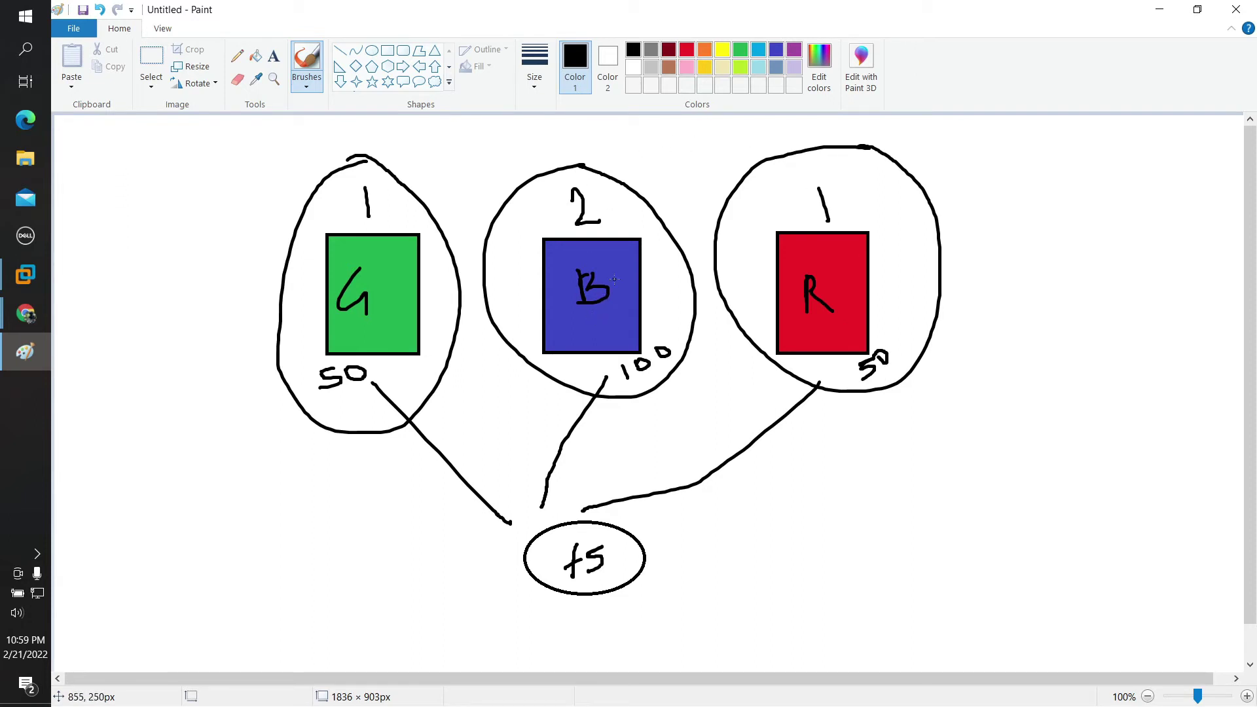
mouse_move(593, 197)
left_mouse_down()
mouse_move(611, 216)
mouse_move(598, 208)
mouse_move(620, 199)
left_mouse_up()
Step: Switch to BIG-IP in Chrome and set the ratio of HTTP-Pool's green-web-server member to 2
left_click(25, 313)
left_click(110, 398)
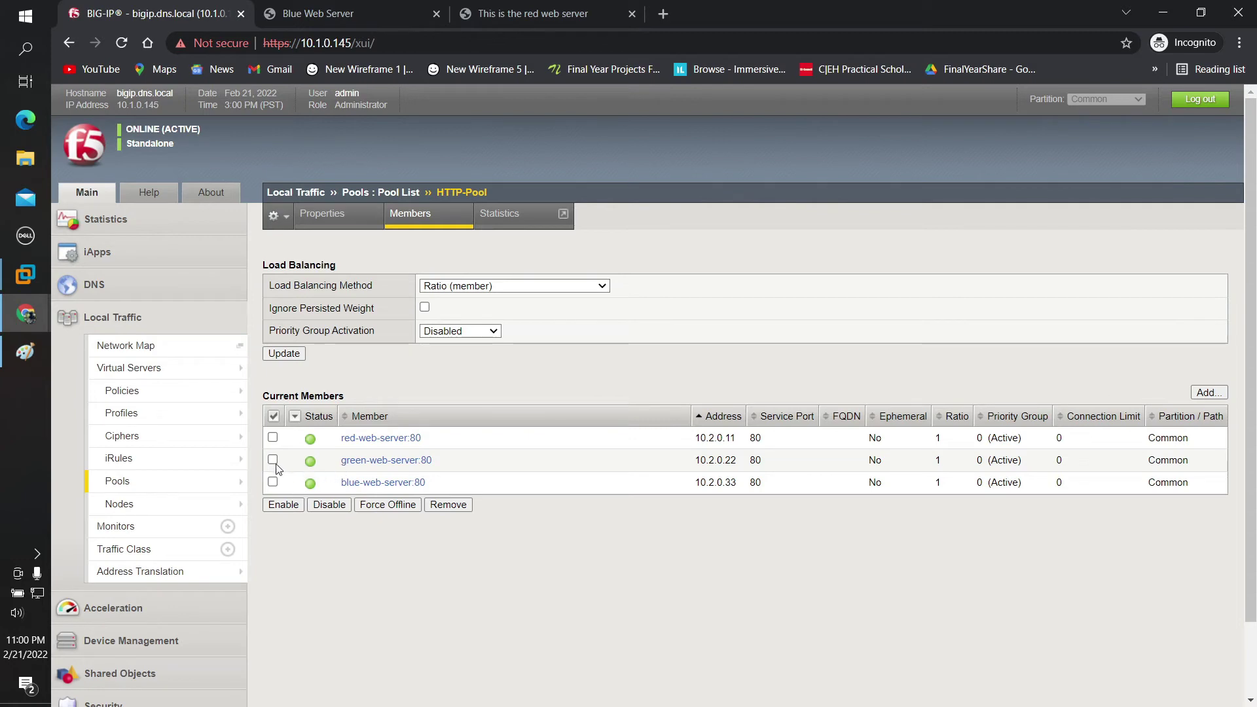
left_click(370, 461)
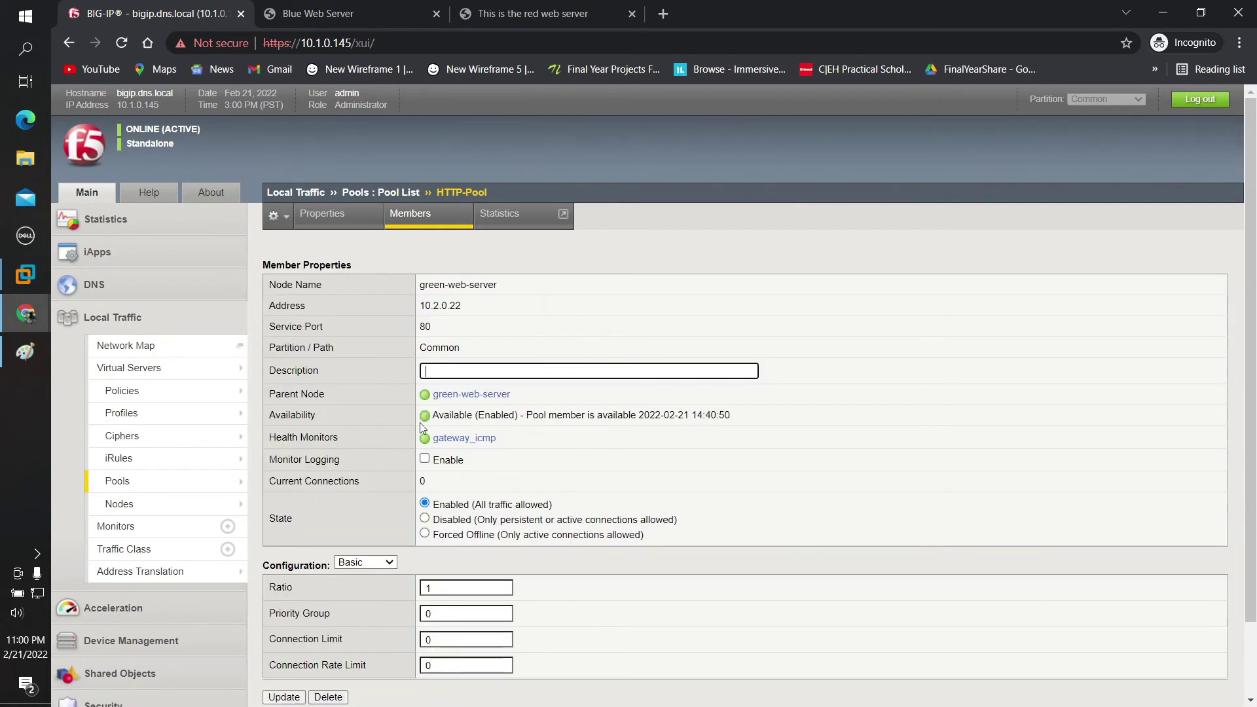
scroll(448, 501, "down", 2)
double_click(449, 501)
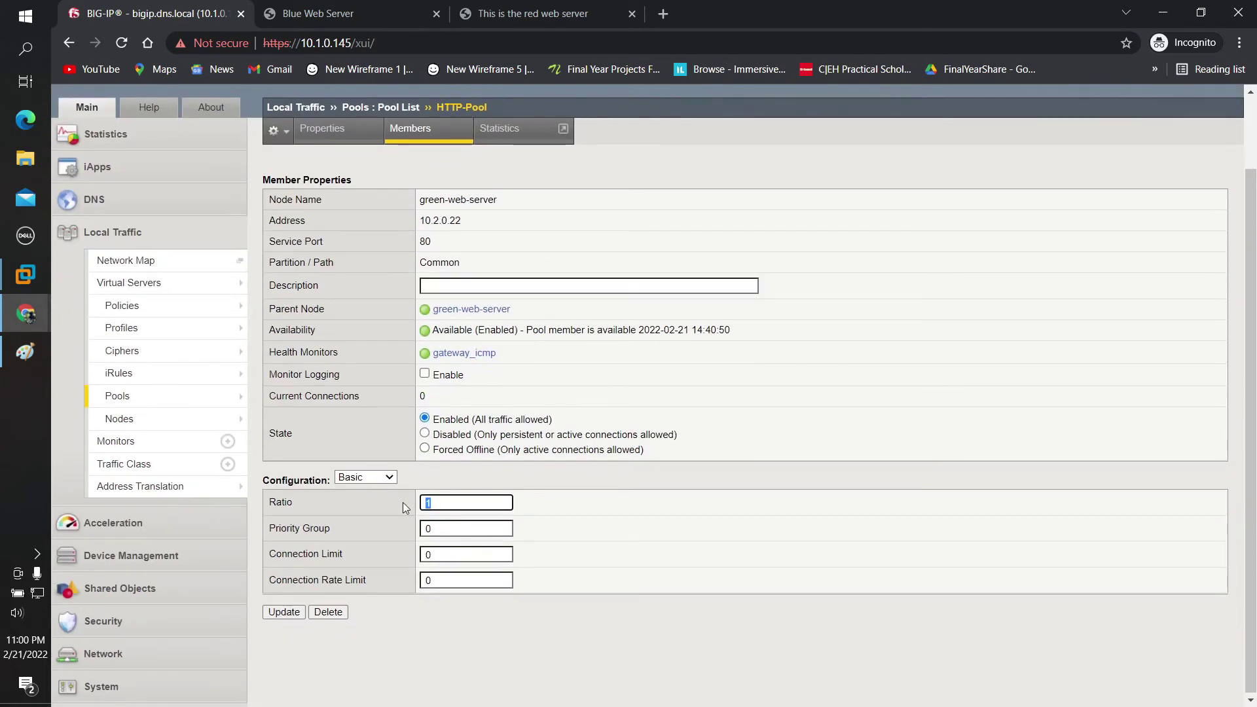
type("2")
left_click(276, 611)
left_click(279, 614)
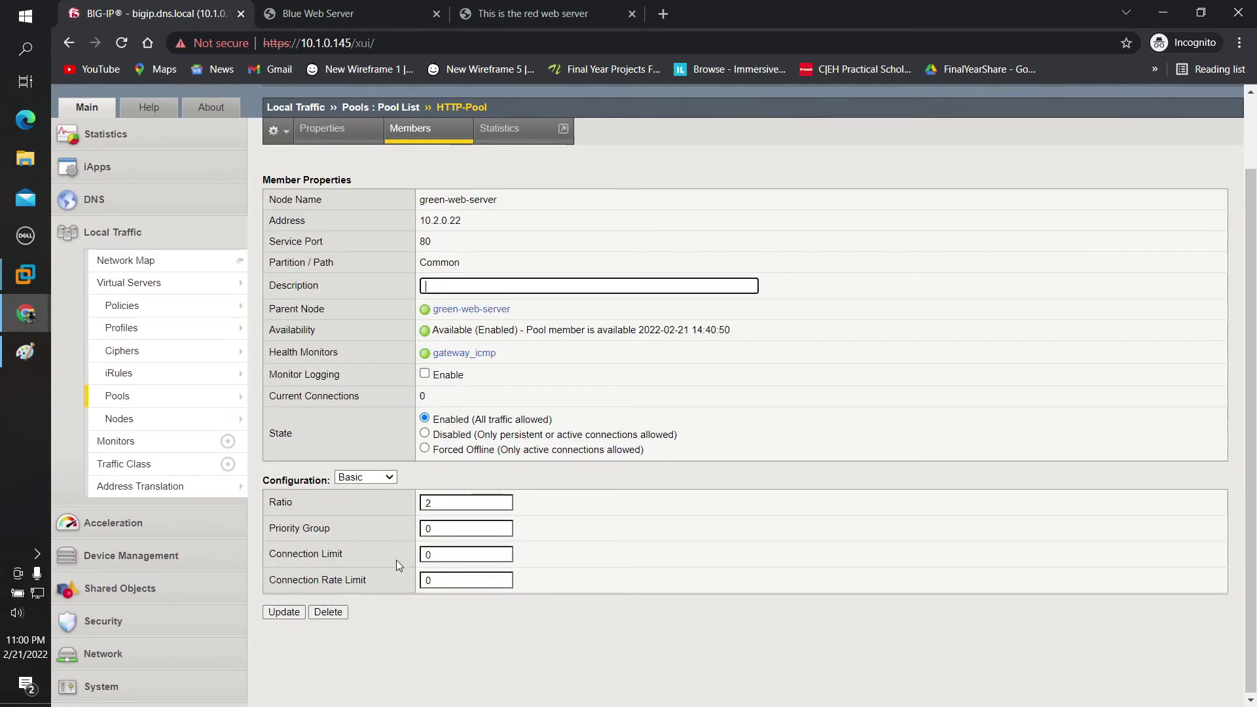
Step: Reopen HTTP-Pool from the pool list and display its members
left_click(385, 108)
left_click(366, 220)
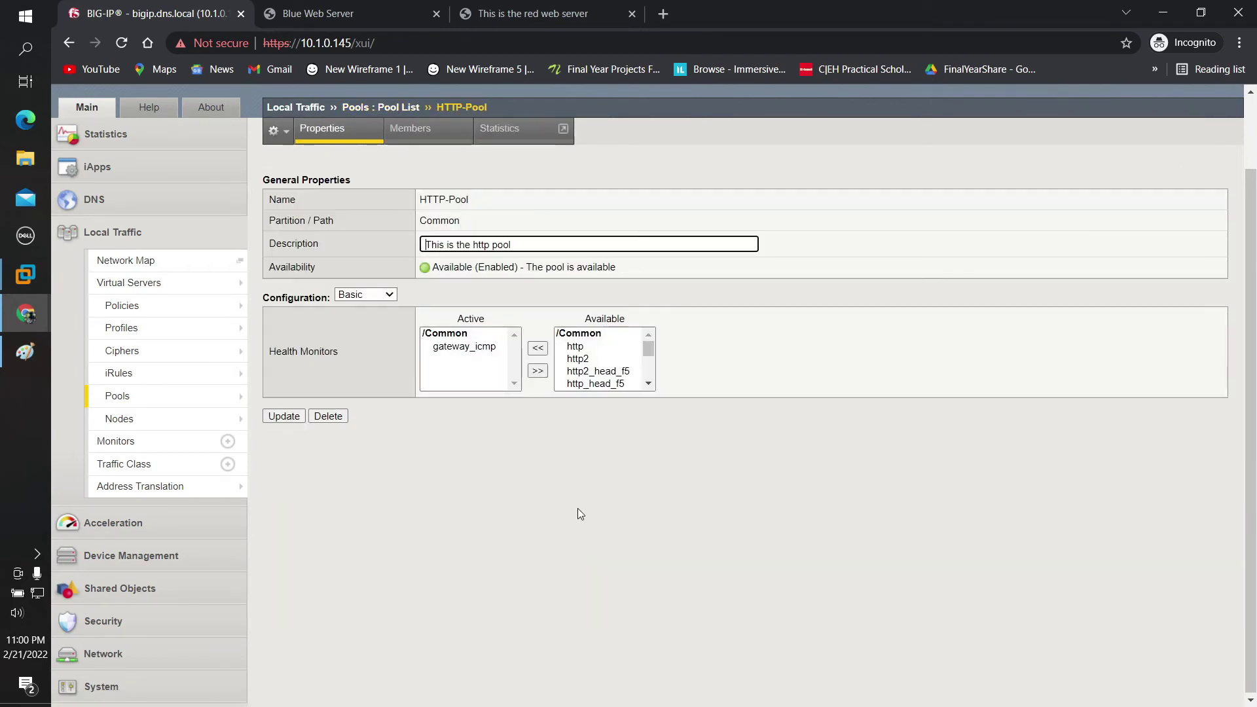
left_click(396, 139)
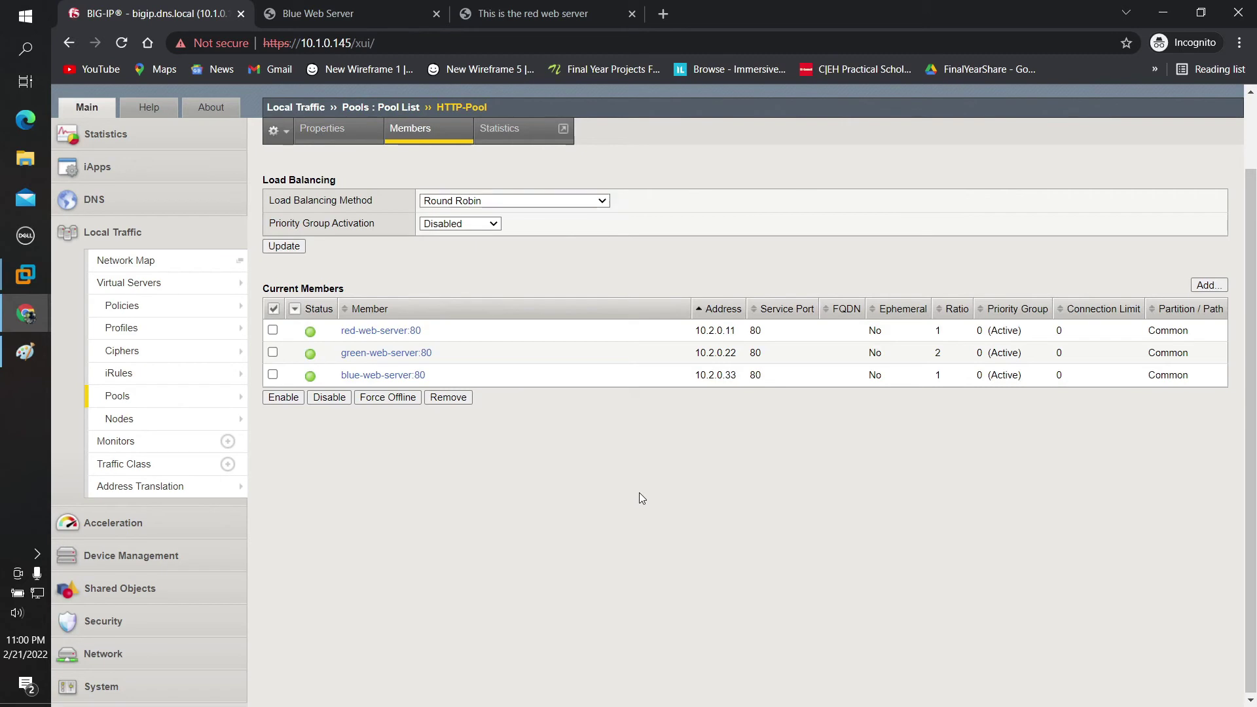
Step: View the Blue Web Server page, and reload the virtual server page at 192.168.1.145 several times to test the load balancing
left_click(359, 11)
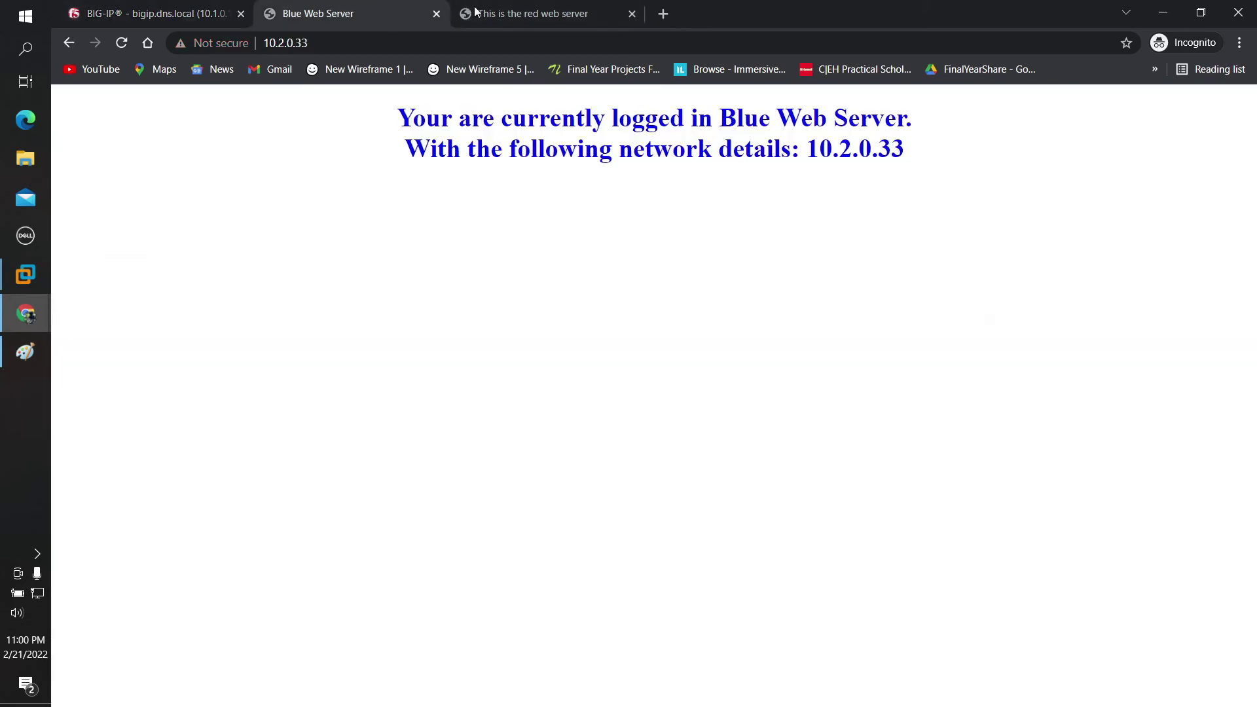
left_click(543, 13)
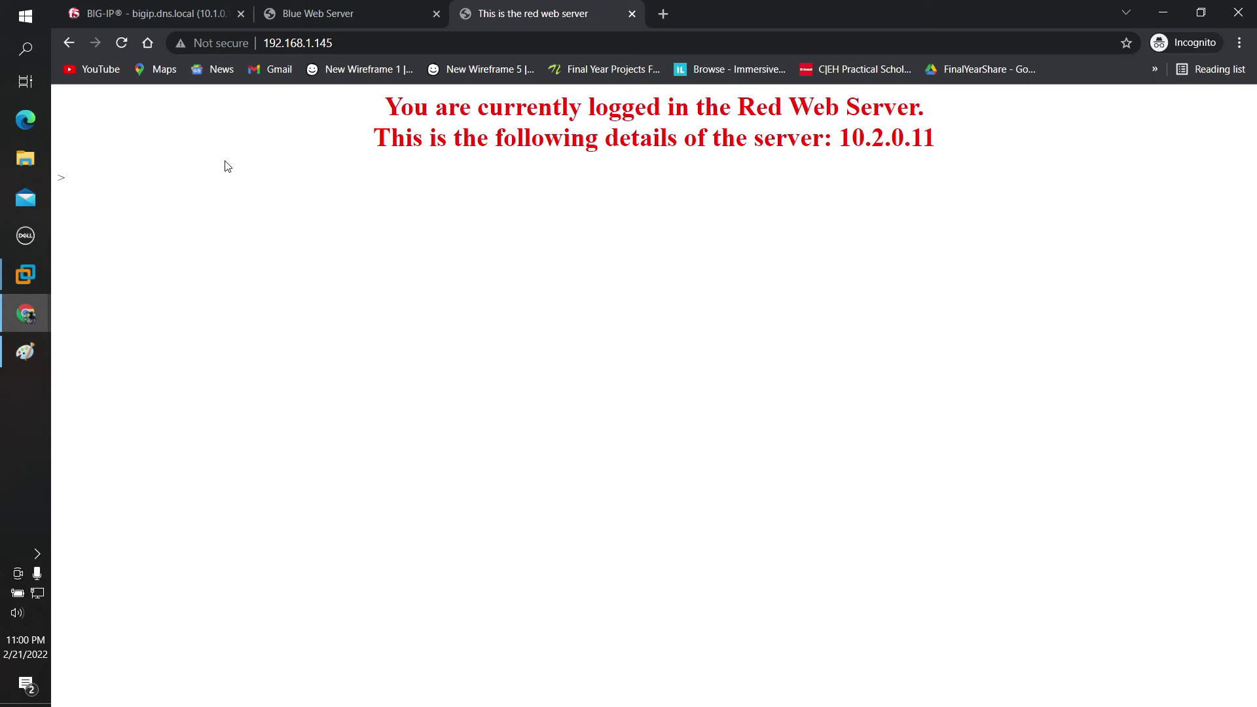
key("F5")
key("F5")
key("F5")
key("F5")
key("F5")
key("F5")
key("F5")
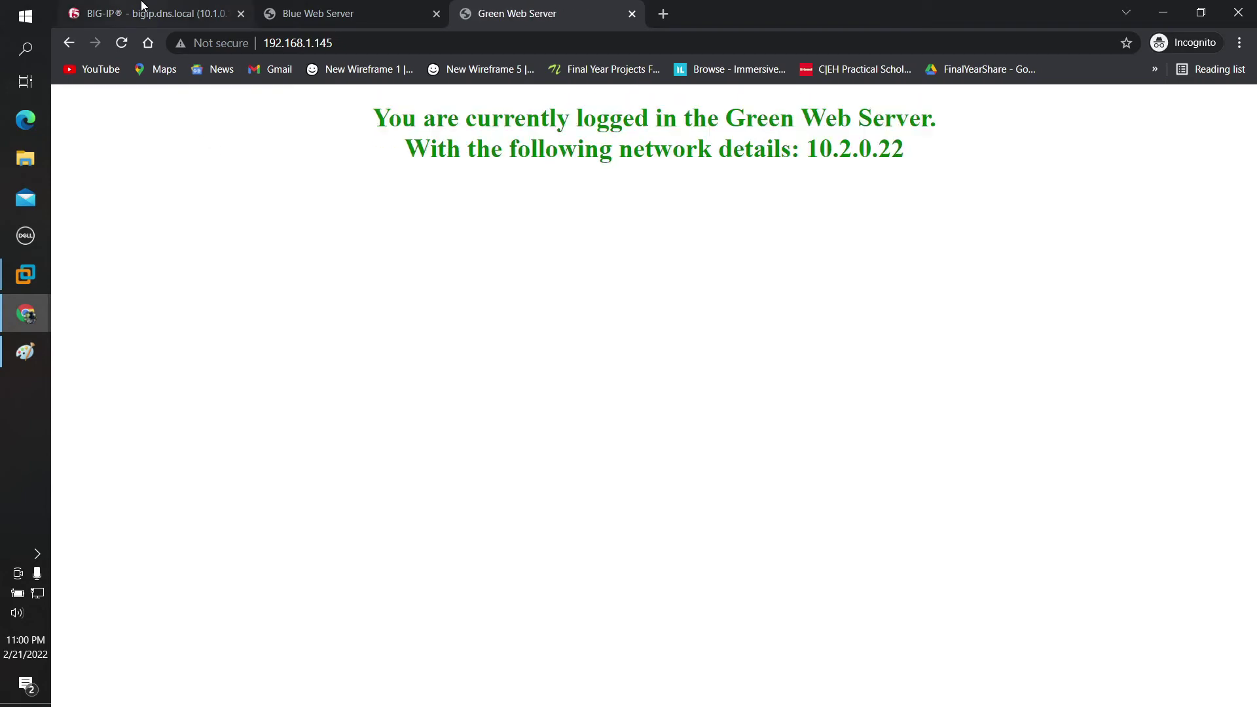
Step: Check HTTP-Pool's load balancing settings and keep reloading 192.168.1.145 to examine the order in which the web servers respond
left_click(143, 8)
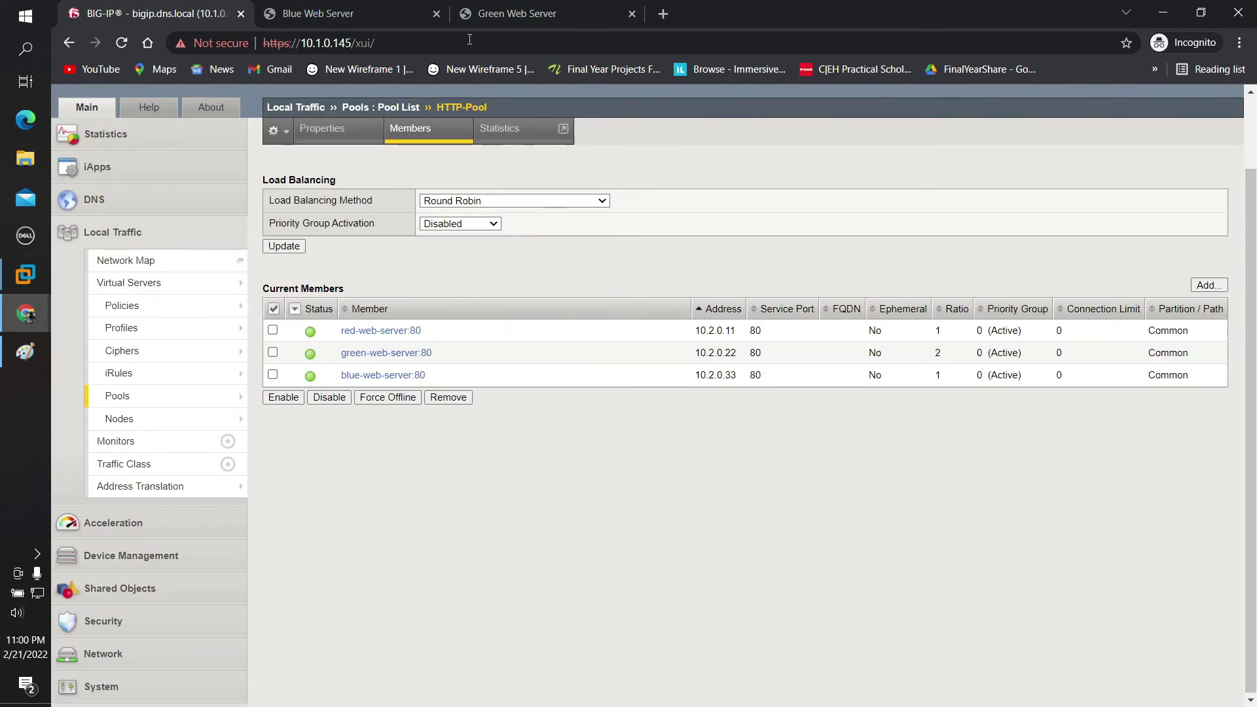
left_click(508, 10)
key("F5")
key("F5")
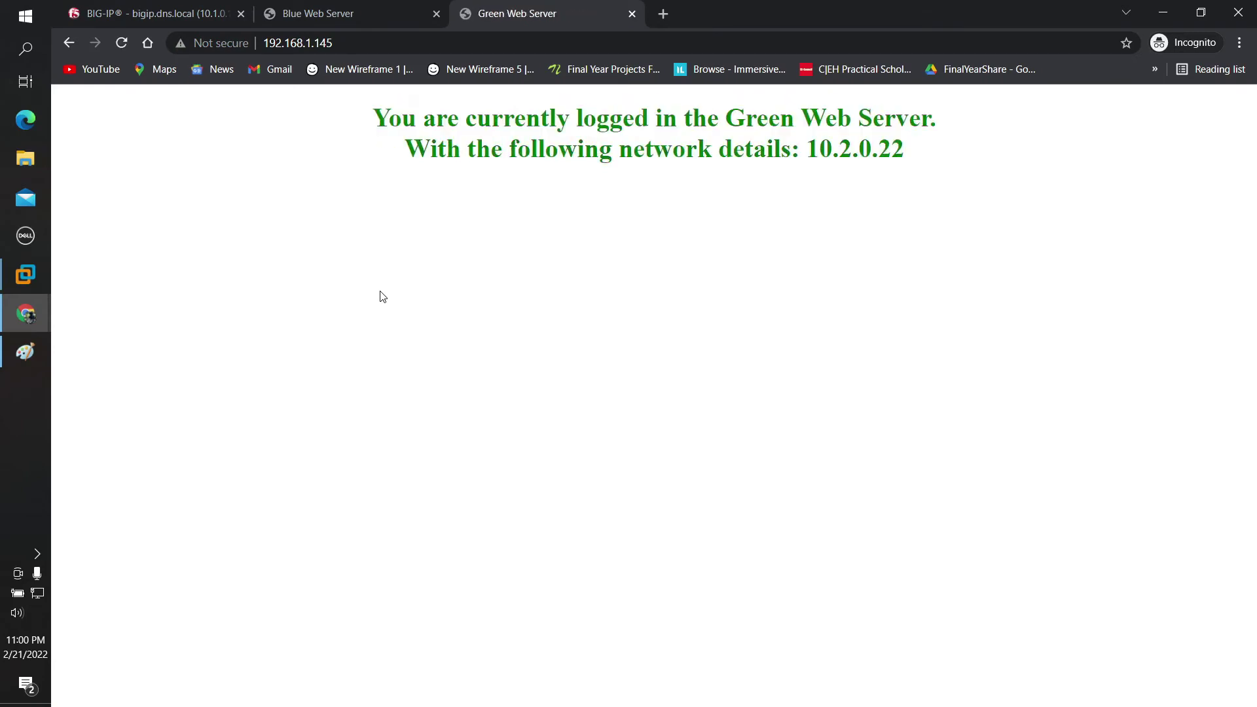
key("F5")
key("F5")
key("F5")
key("F5")
key("F5")
key("F5")
key("F5")
key("F5")
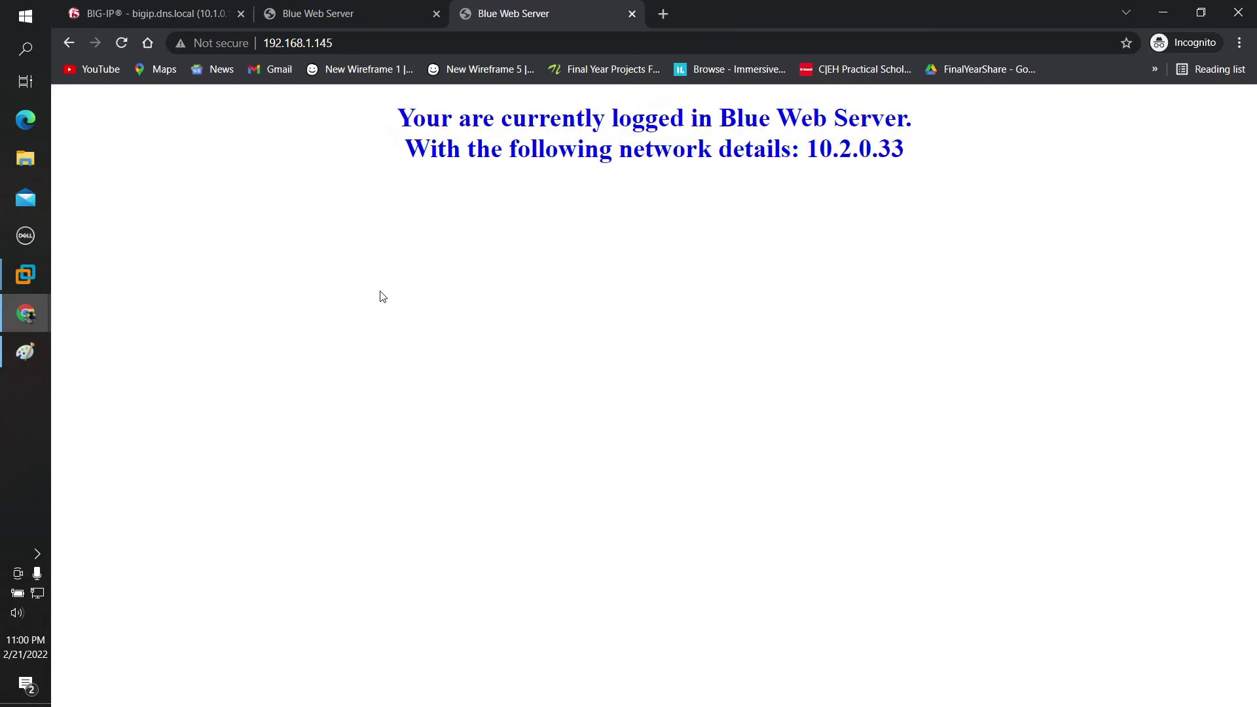
key("F5")
key("F5")
key("F5")
key("F5")
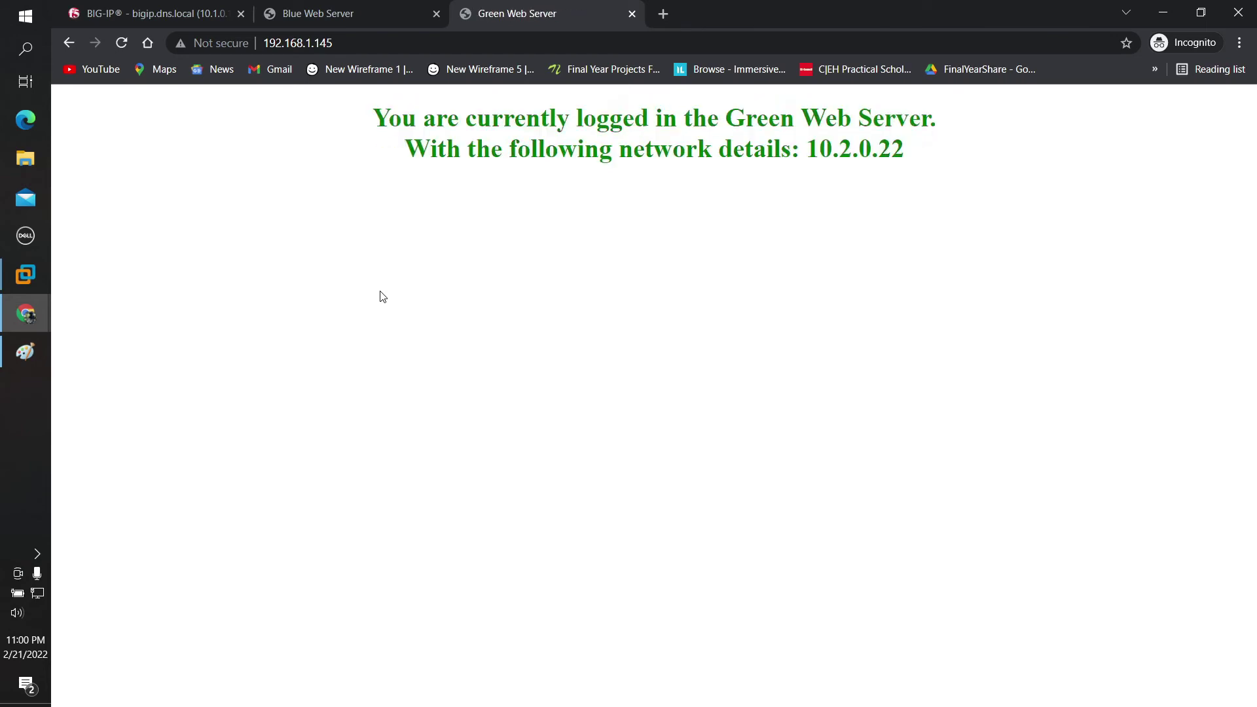
key("F5")
key("F5")
key("F5")
key("F5")
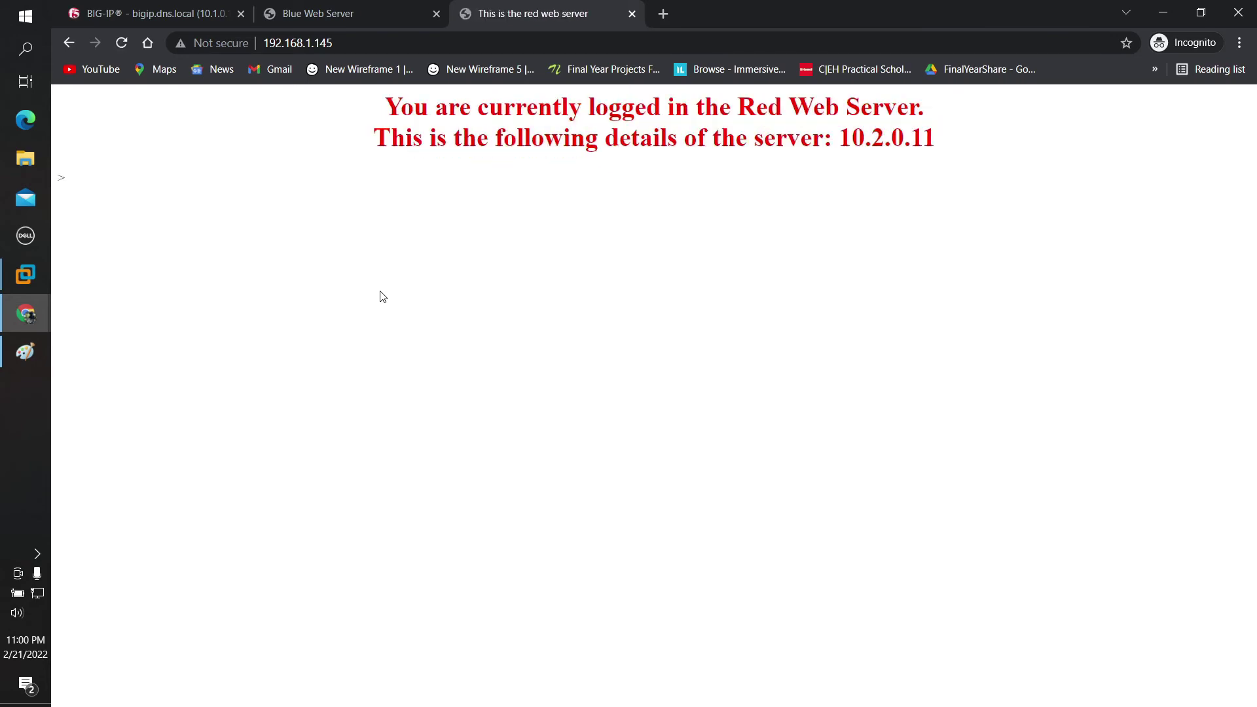
key("F5")
key("F5")
key("F5")
key("F5")
Step: Return to BIG-IP, open its Statistics section in a new browser tab and switch to that tab
left_click(171, 20)
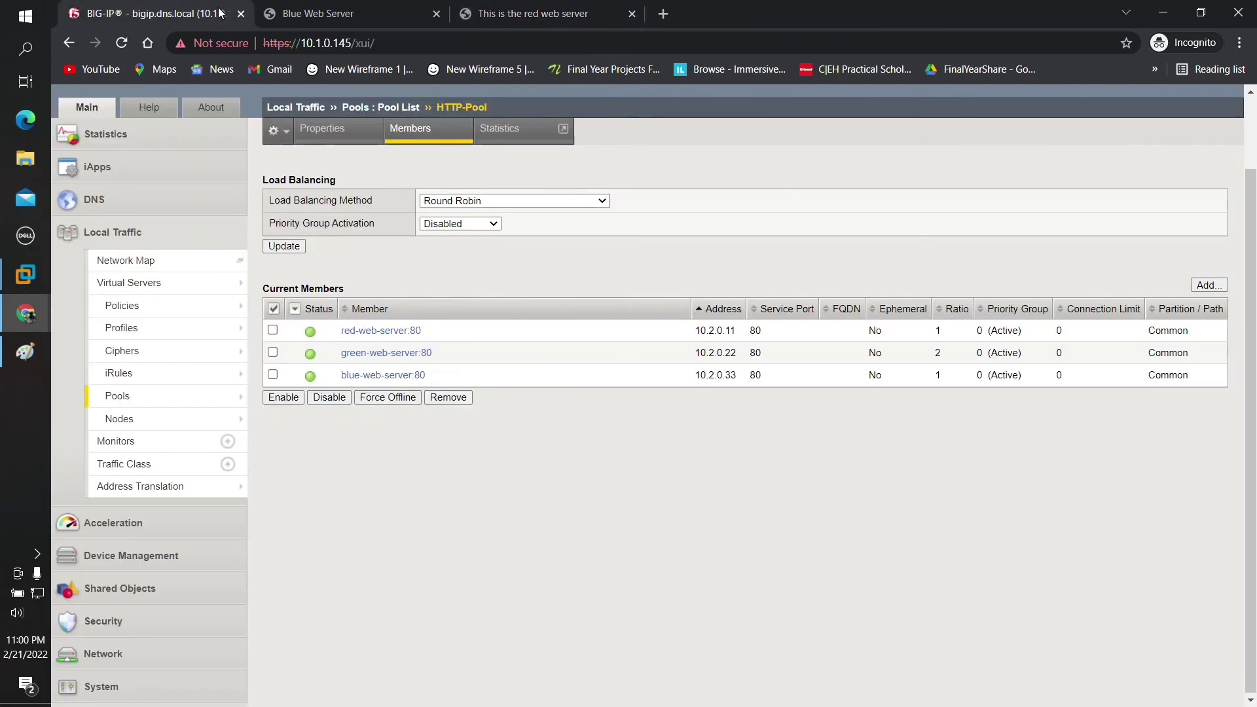
right_click(127, 136)
left_click(157, 153)
left_click(288, 13)
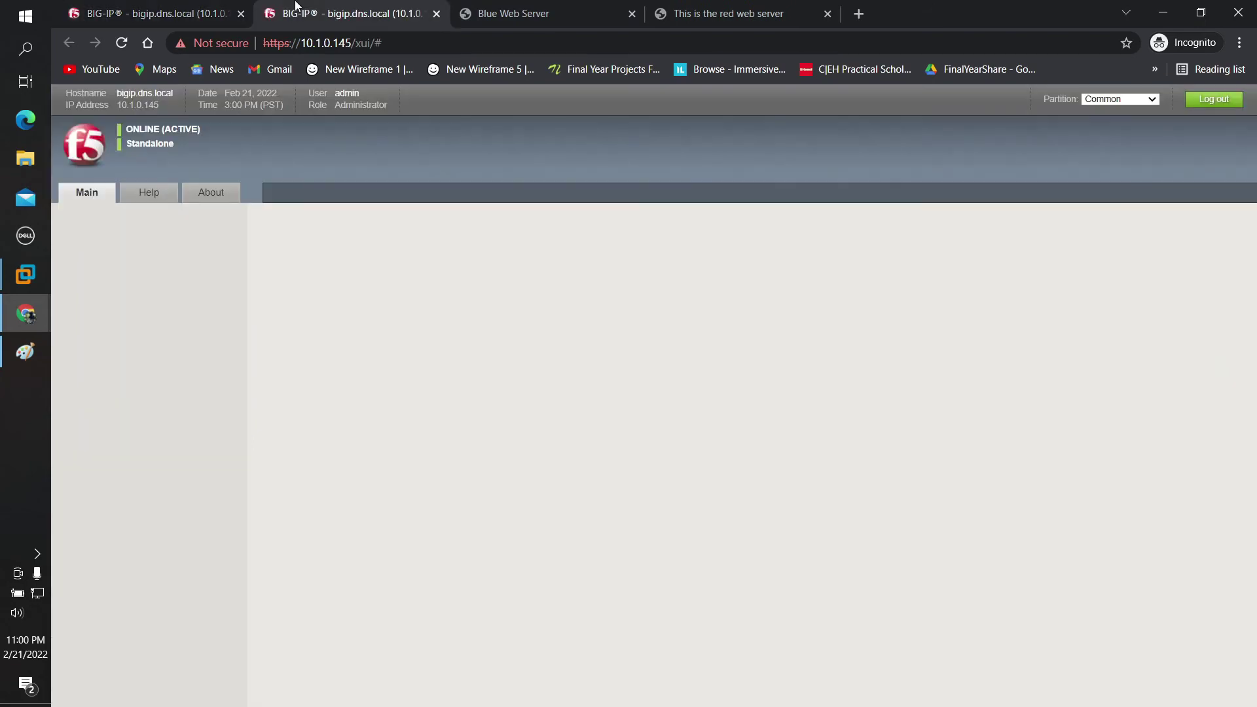
Step: Look over the BIG-IP welcome page, and open the statistics Dashboard and close it again
mouse_move(208, 295)
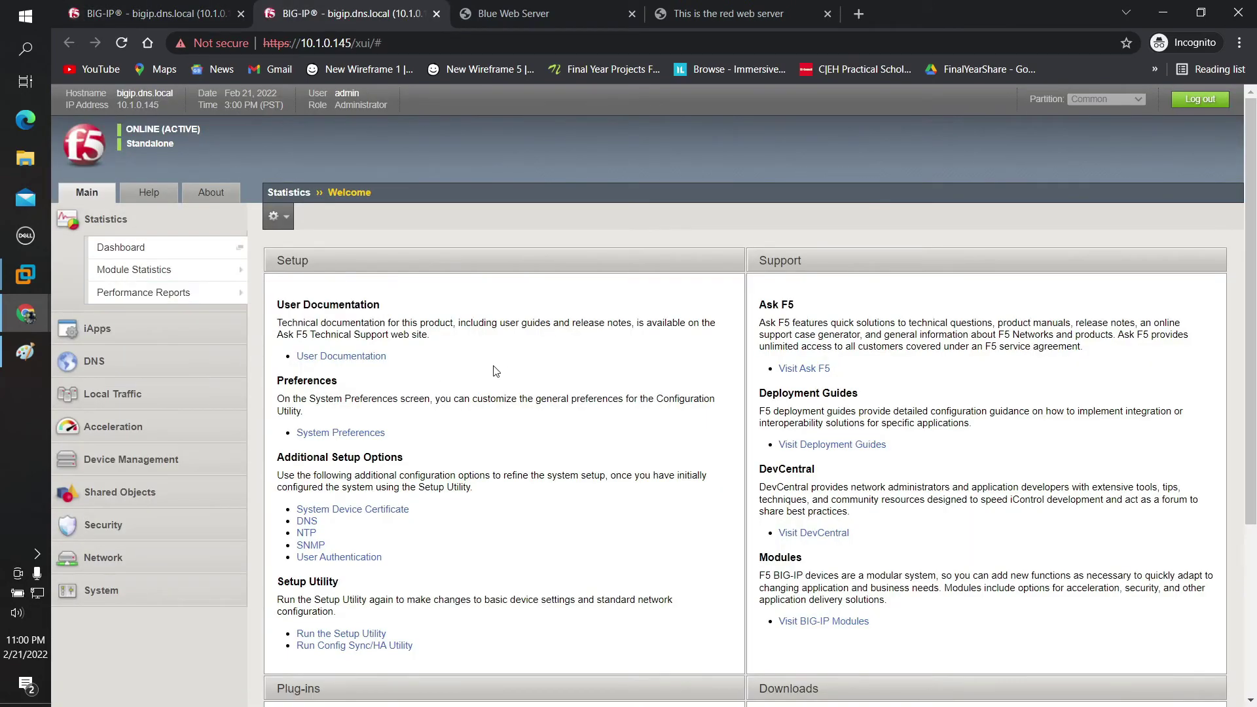
scroll(496, 370, "down", 3)
scroll(496, 371, "up", 3)
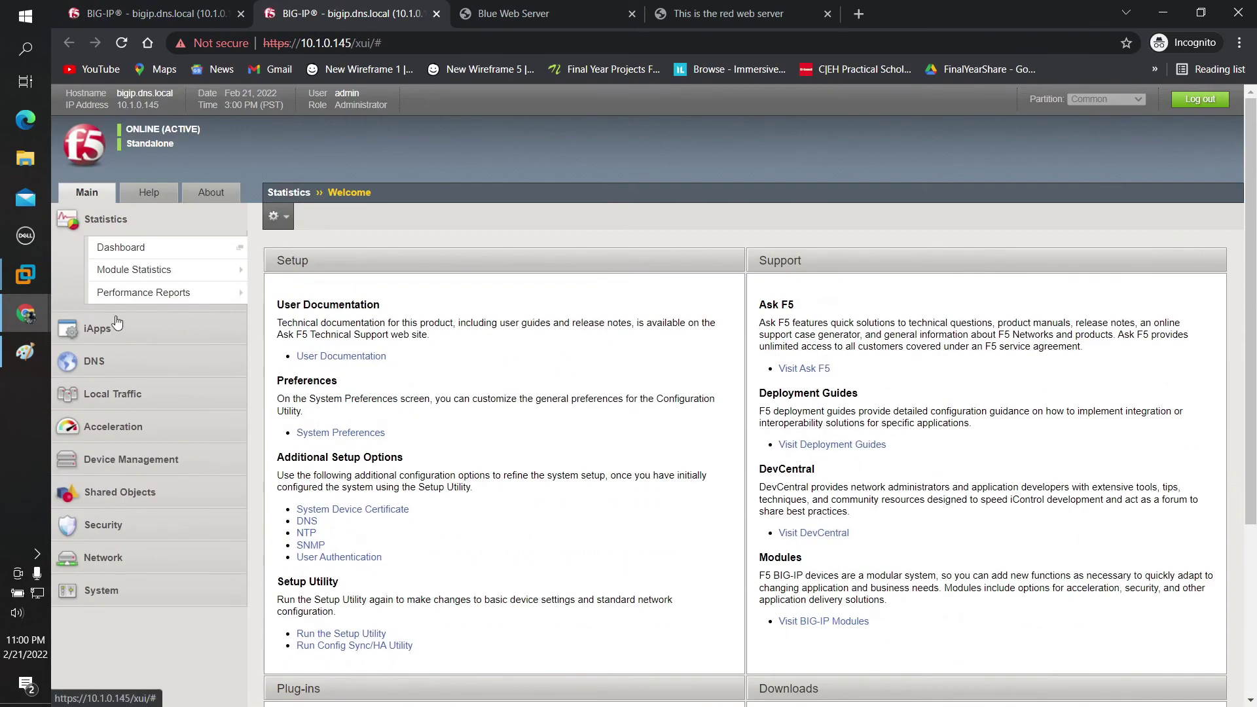
left_click(140, 254)
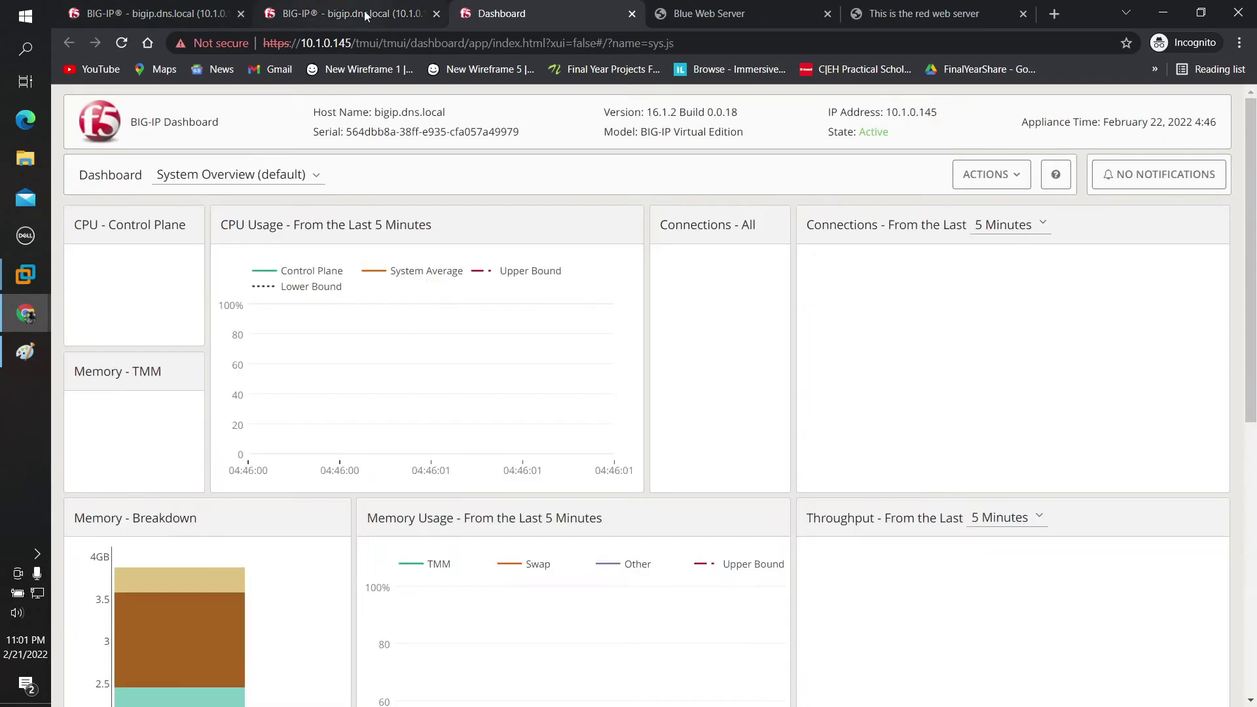
left_click(632, 14)
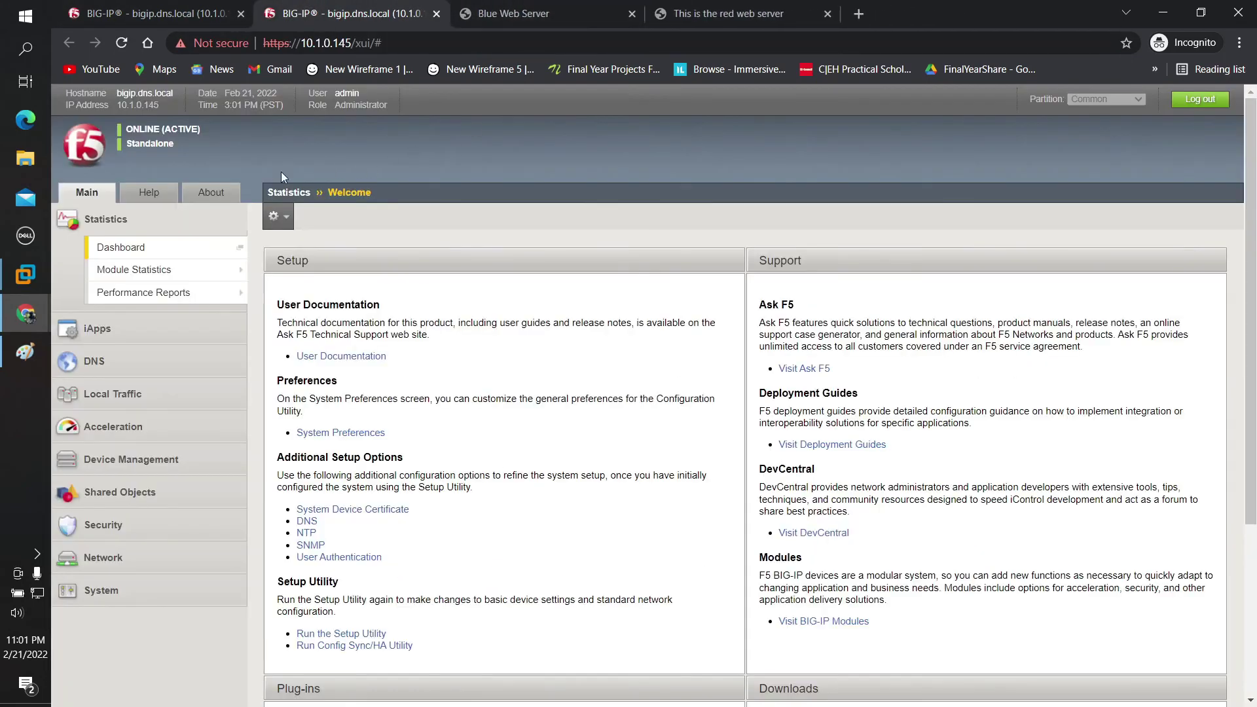
Step: Open the Local Traffic network map to view http_server and its HTTP-Pool members
left_click(138, 393)
mouse_move(155, 368)
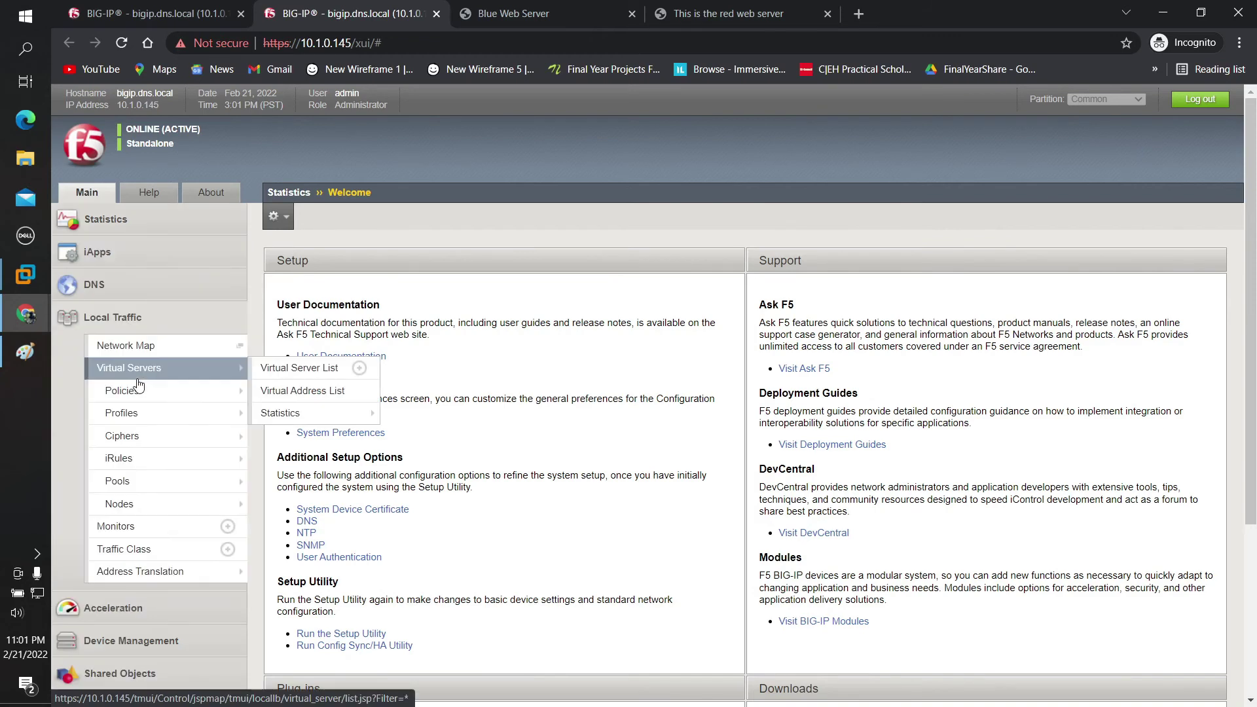
left_click(172, 353)
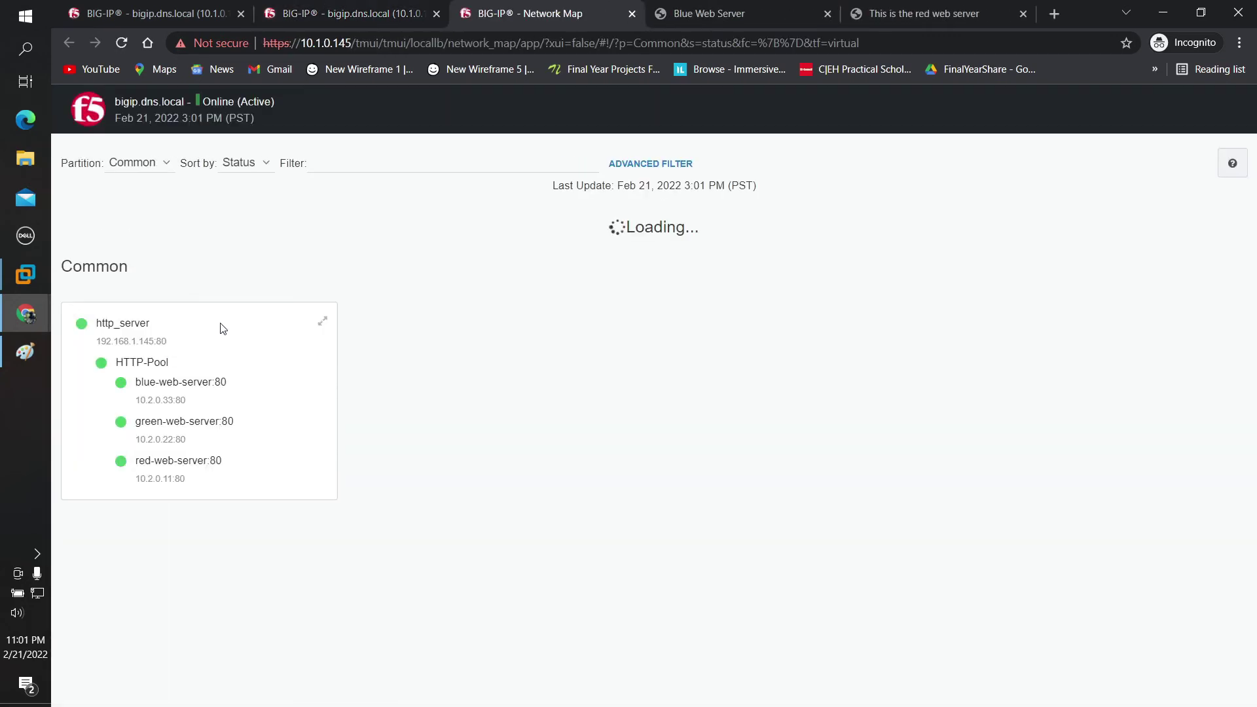
Step: Return to the second BIG-IP tab and open the Traffic Class list under Local Traffic
left_click(211, 9)
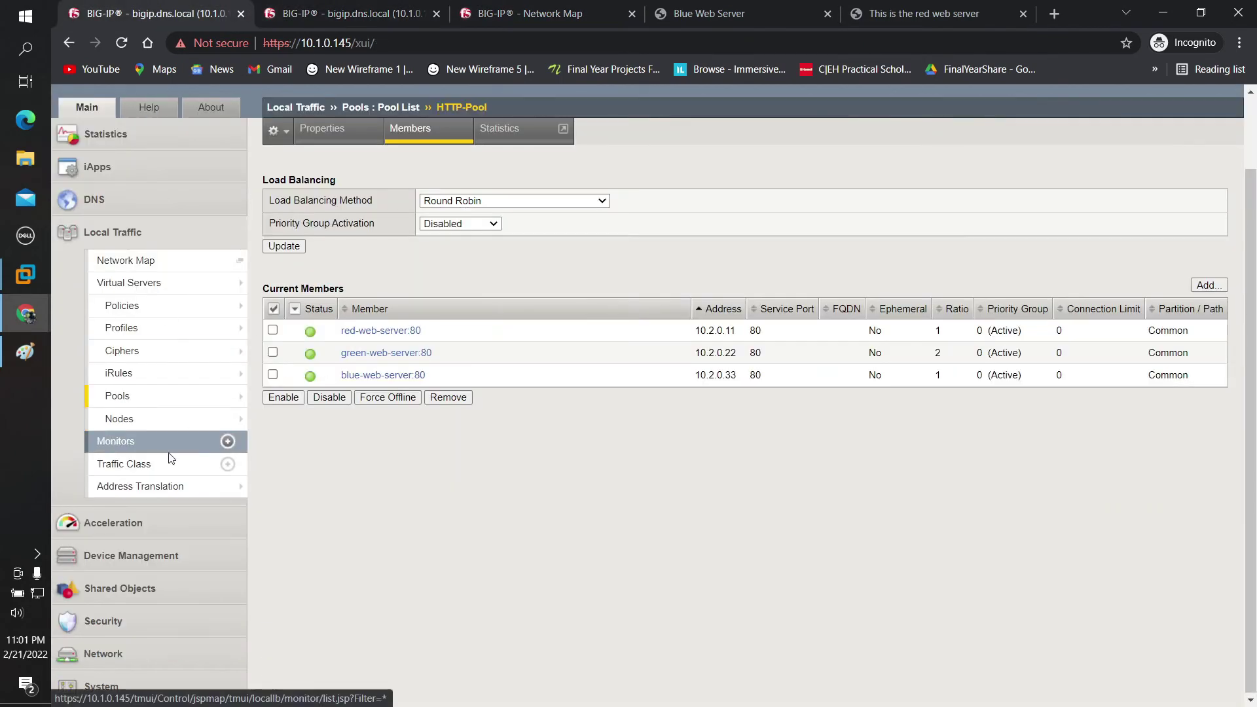
key("ctrl+Tab")
mouse_move(160, 492)
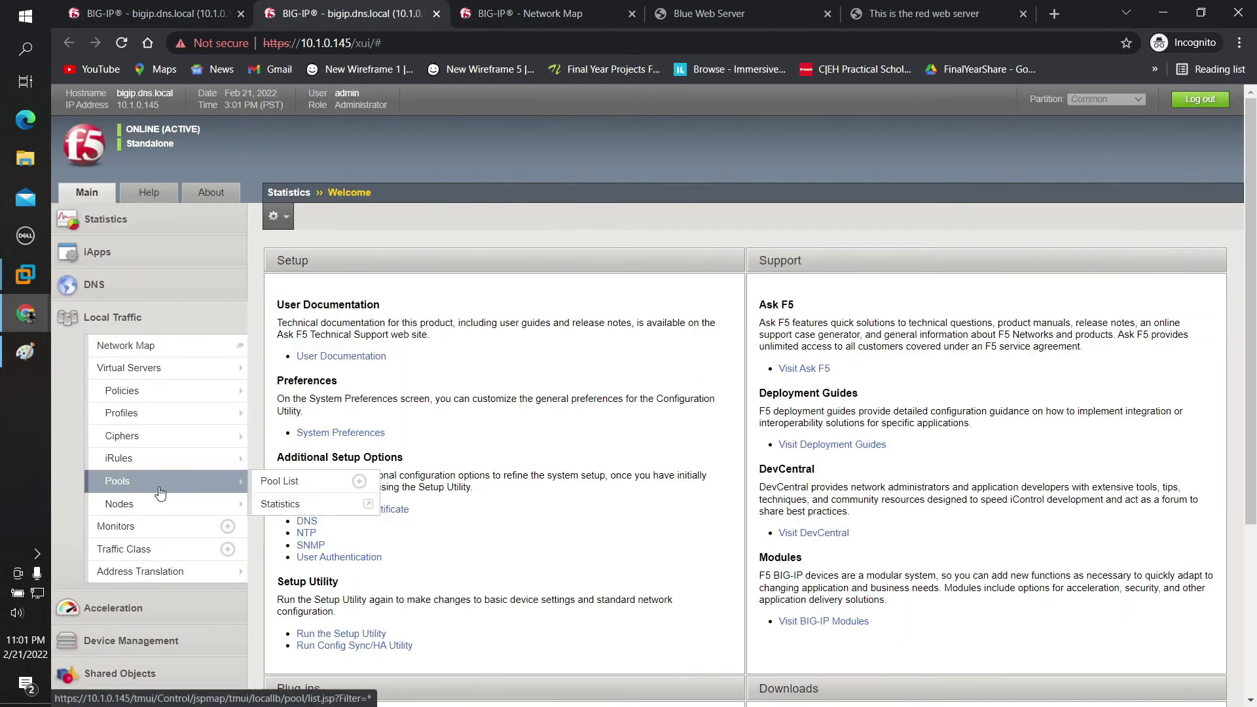
left_click(175, 550)
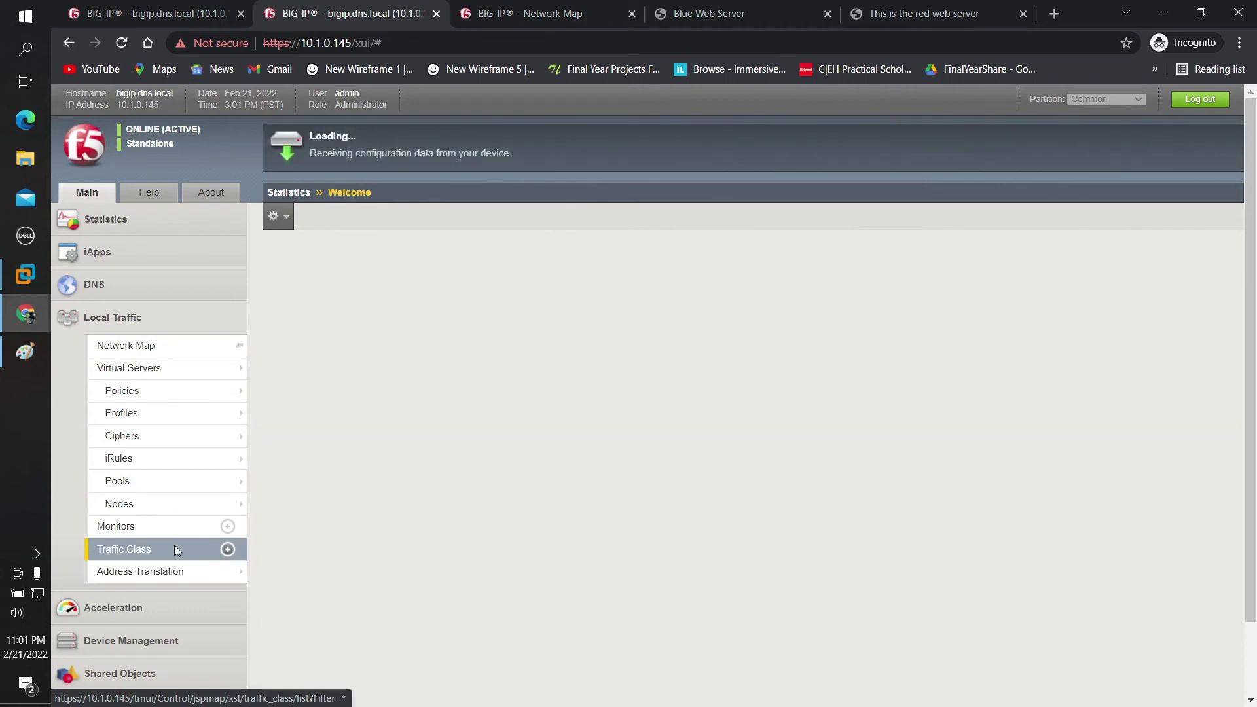
scroll(175, 549, "down", 1)
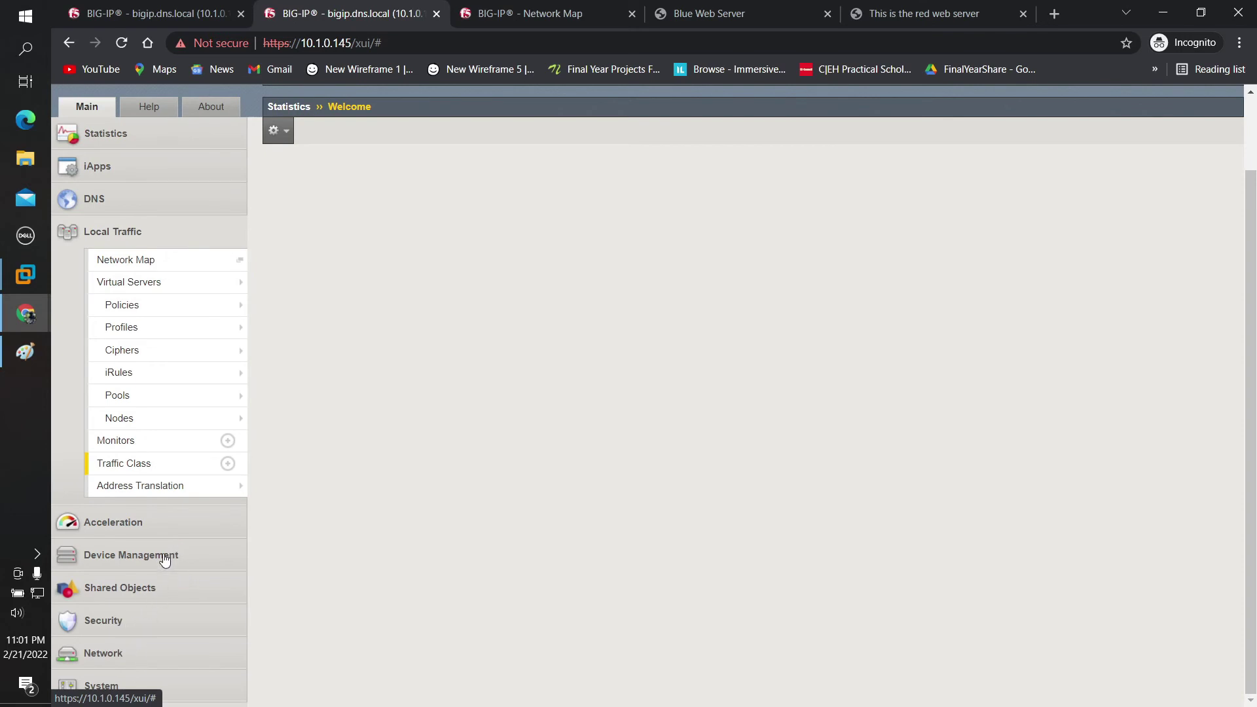
Step: Open the Traffic Report under the Statistics performance reports and look through its utilization, throughput and connections charts
scroll(164, 560, "up", 1)
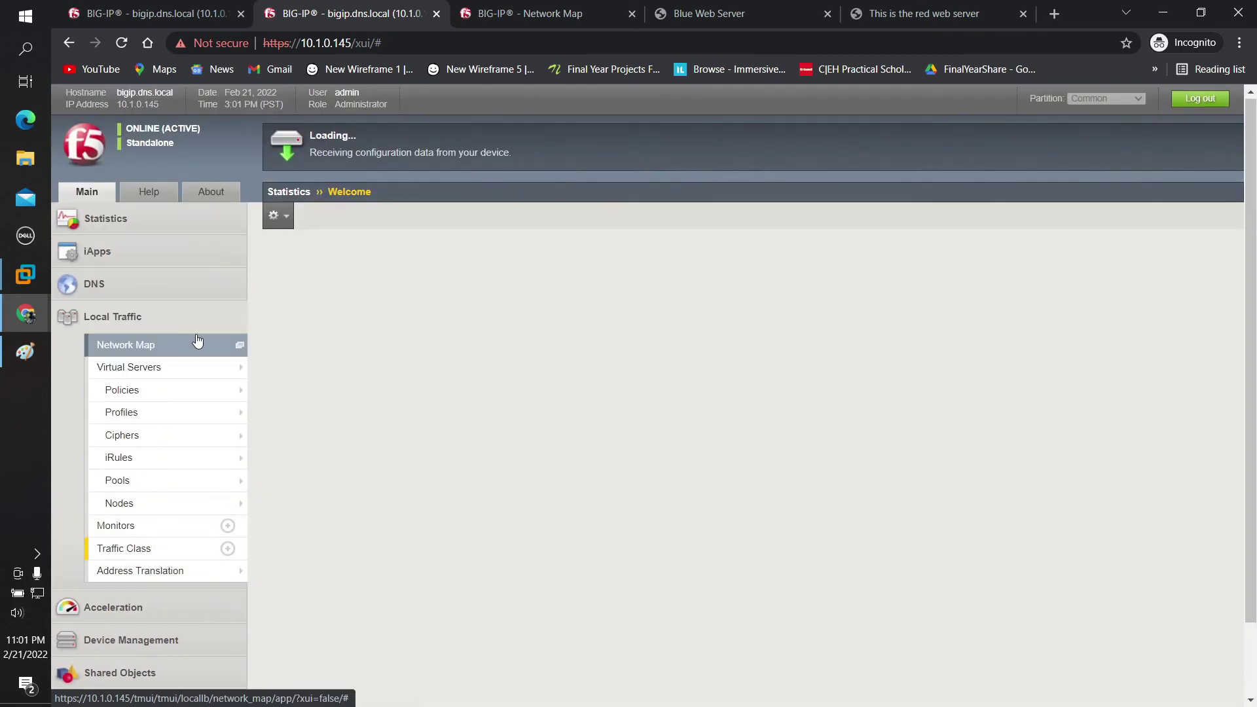
mouse_move(176, 375)
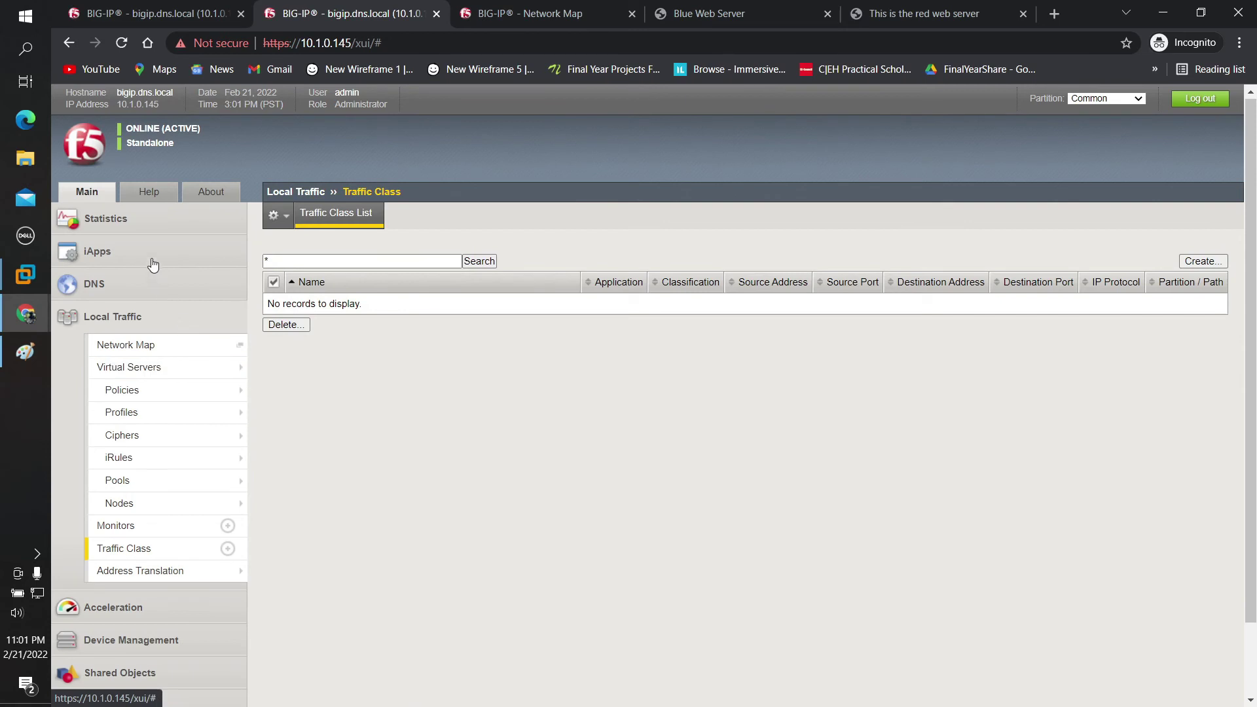
left_click(164, 227)
mouse_move(156, 305)
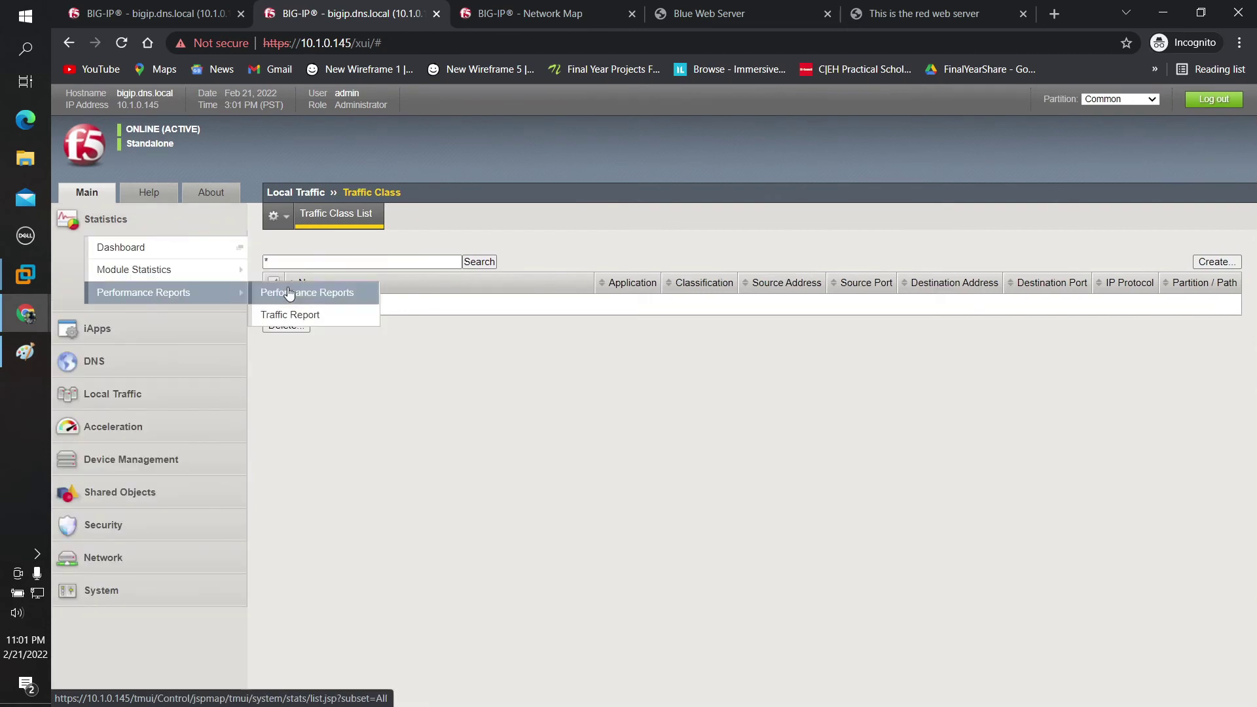
left_click(287, 313)
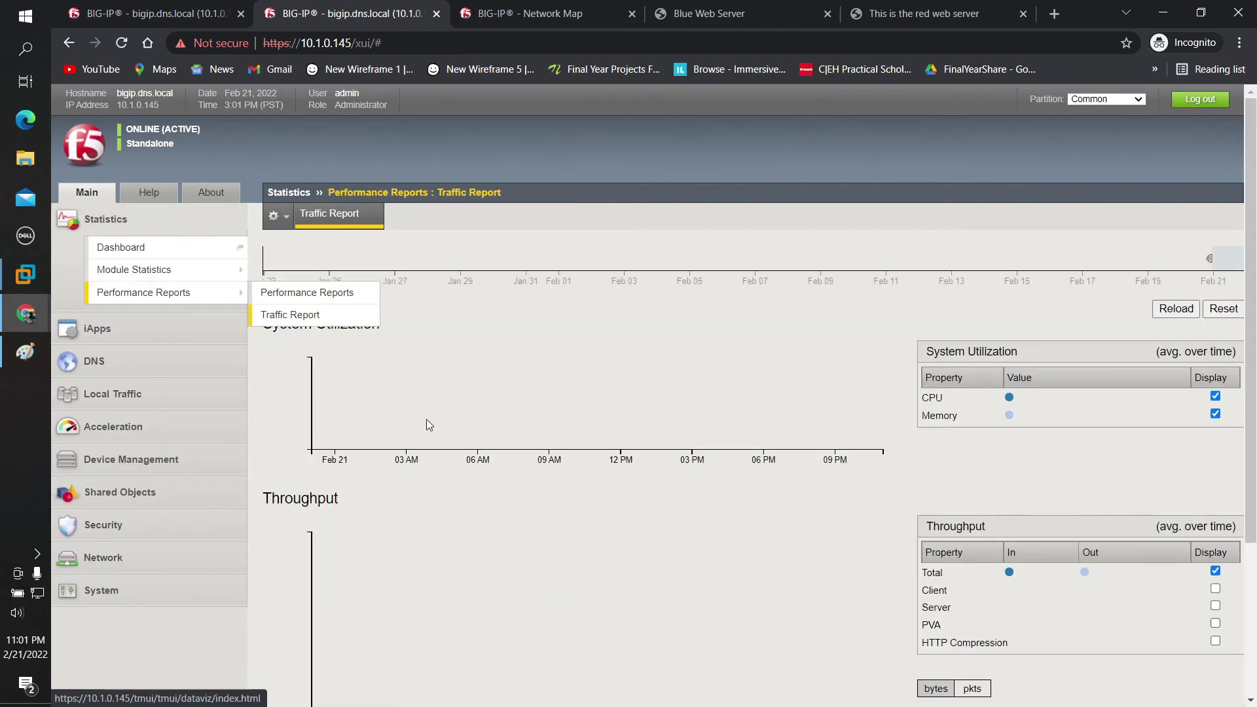
scroll(463, 439, "down", 4)
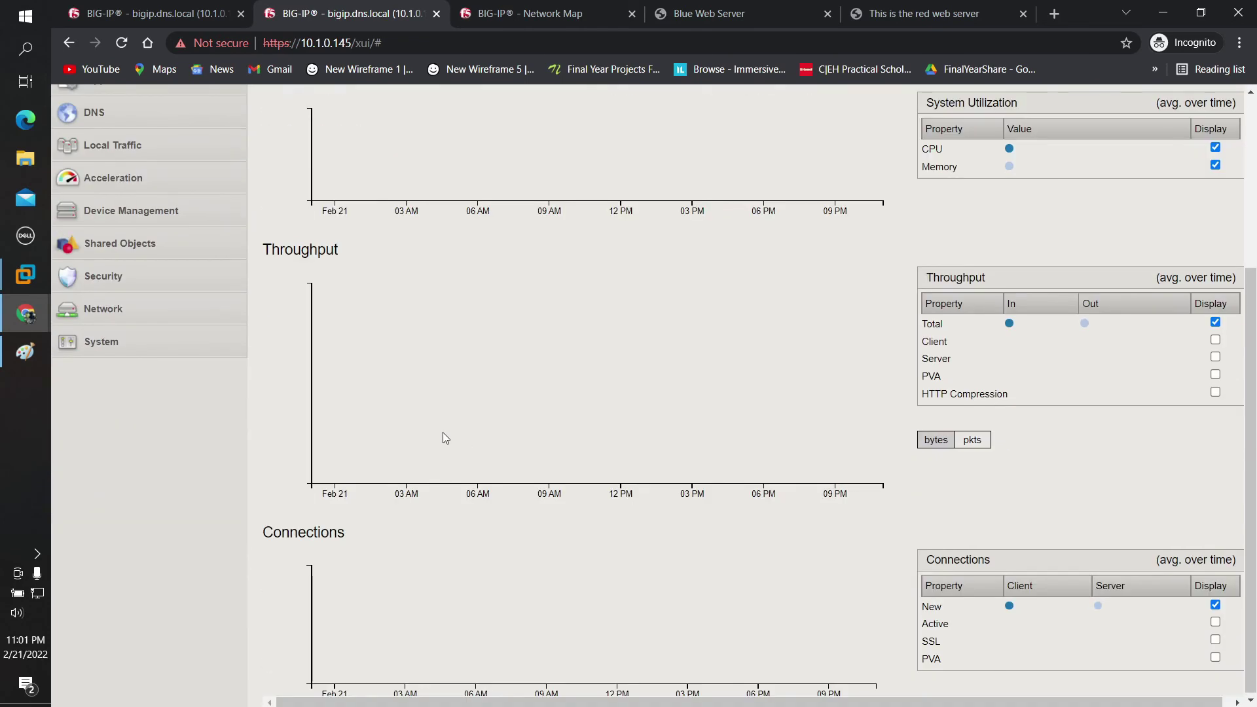
scroll(443, 433, "up", 3)
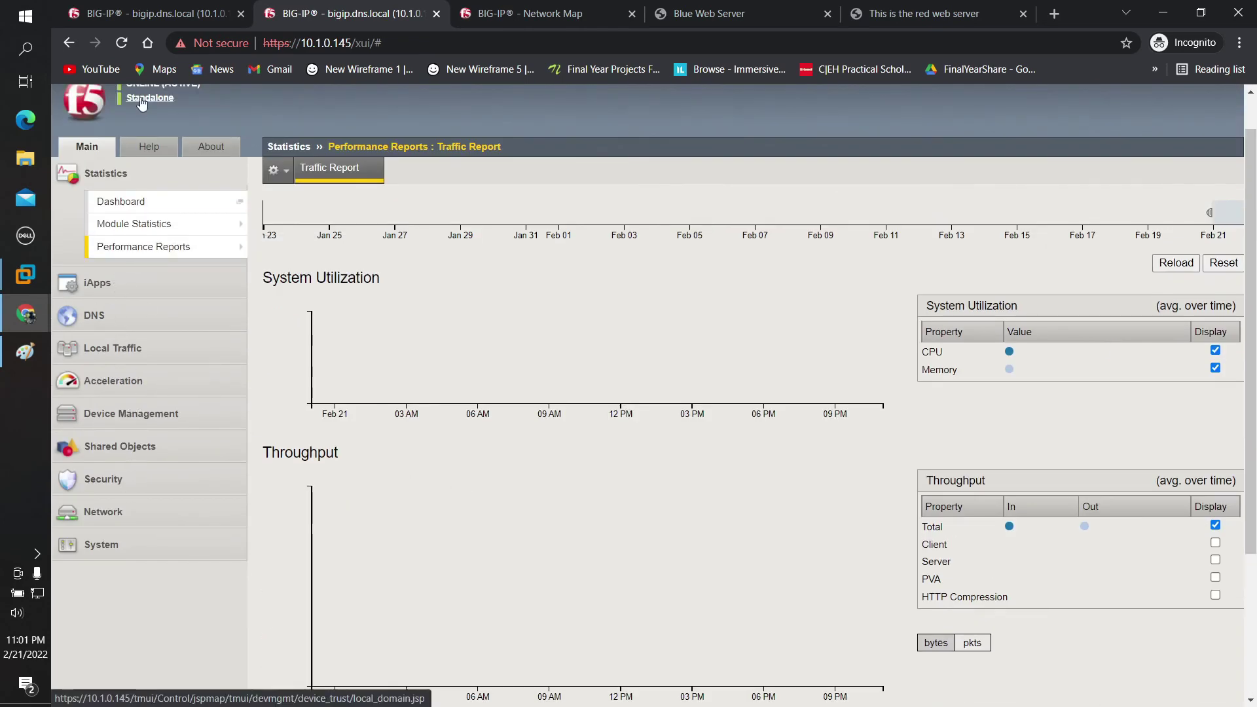
key("super+Tab")
left_click(175, 58)
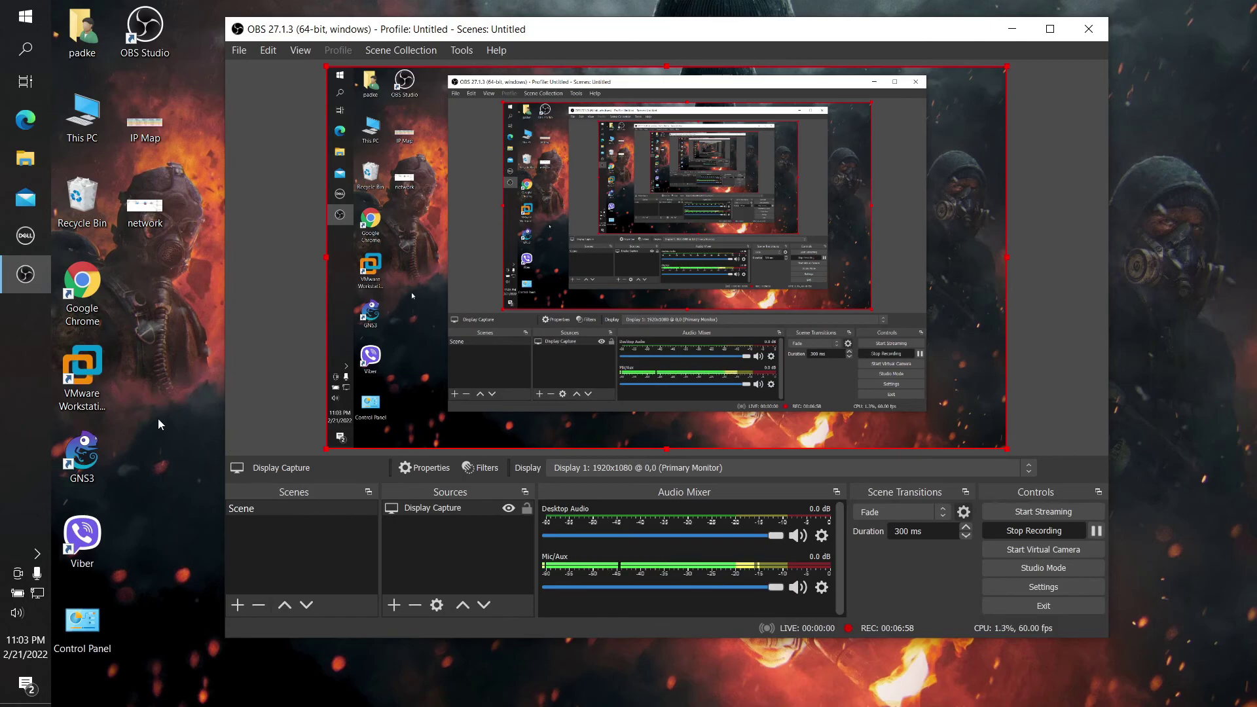
key("super+Tab")
left_click(288, 33)
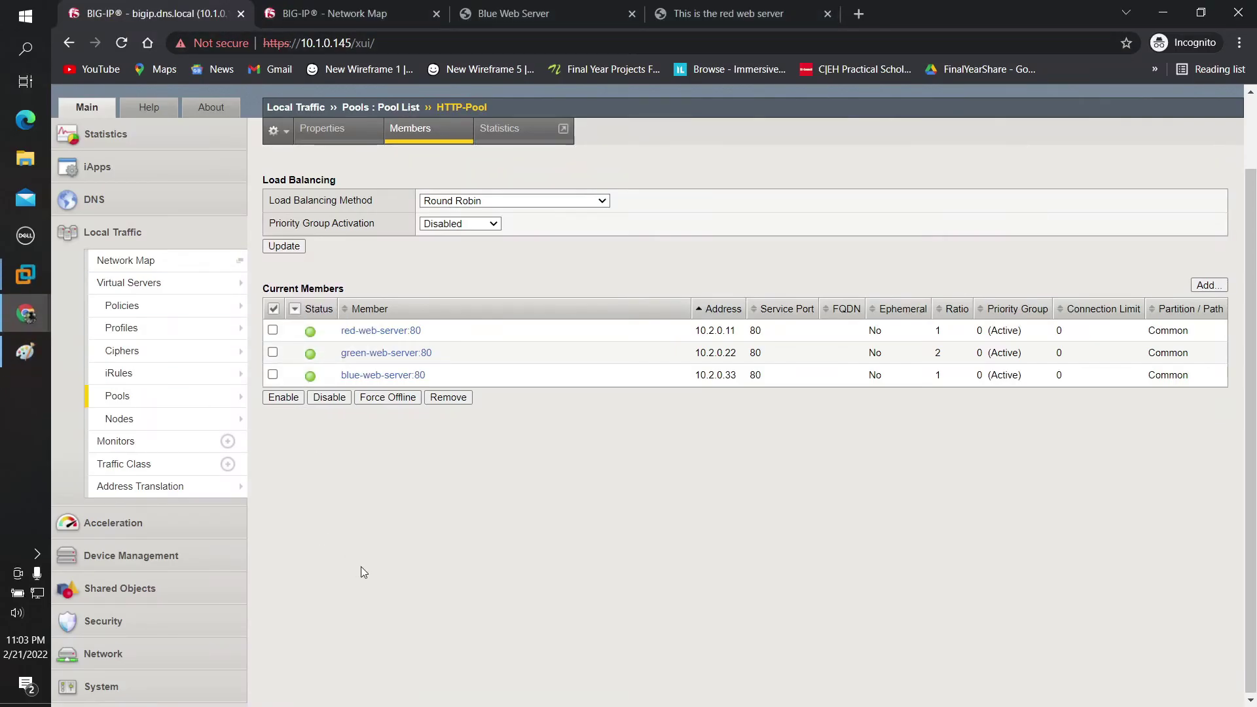
key("super+d")
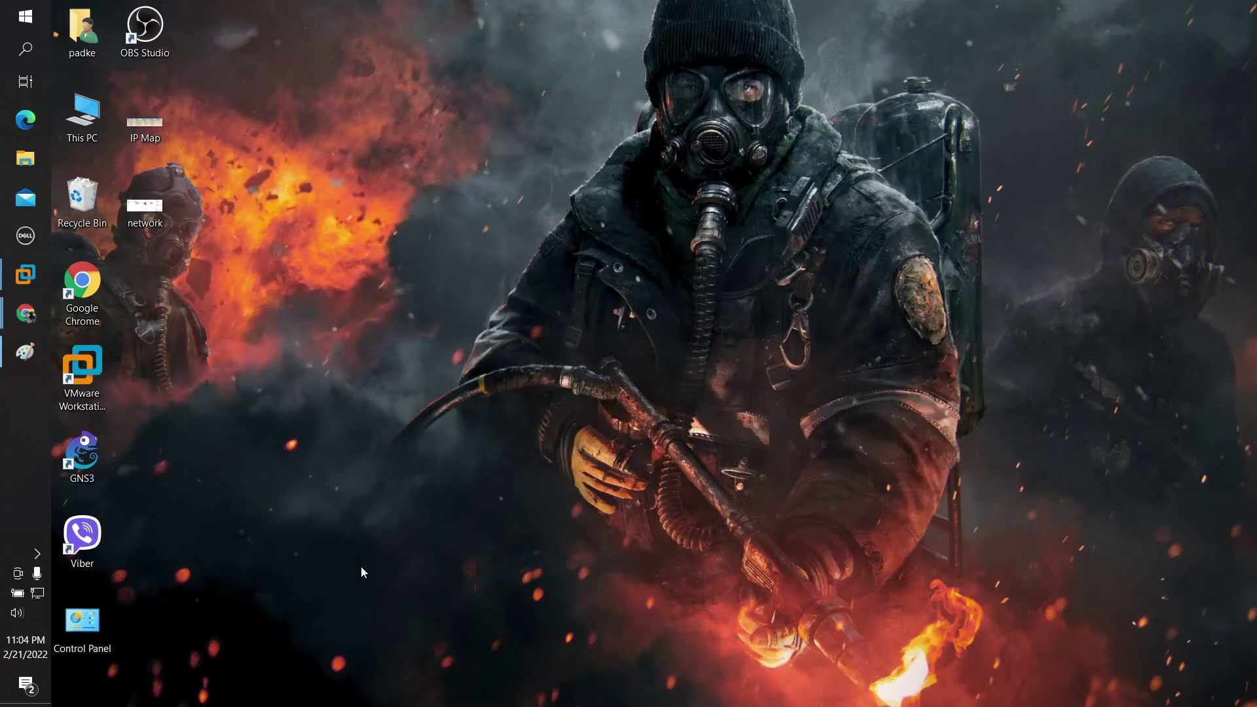
mouse_move(24, 313)
left_click(135, 386)
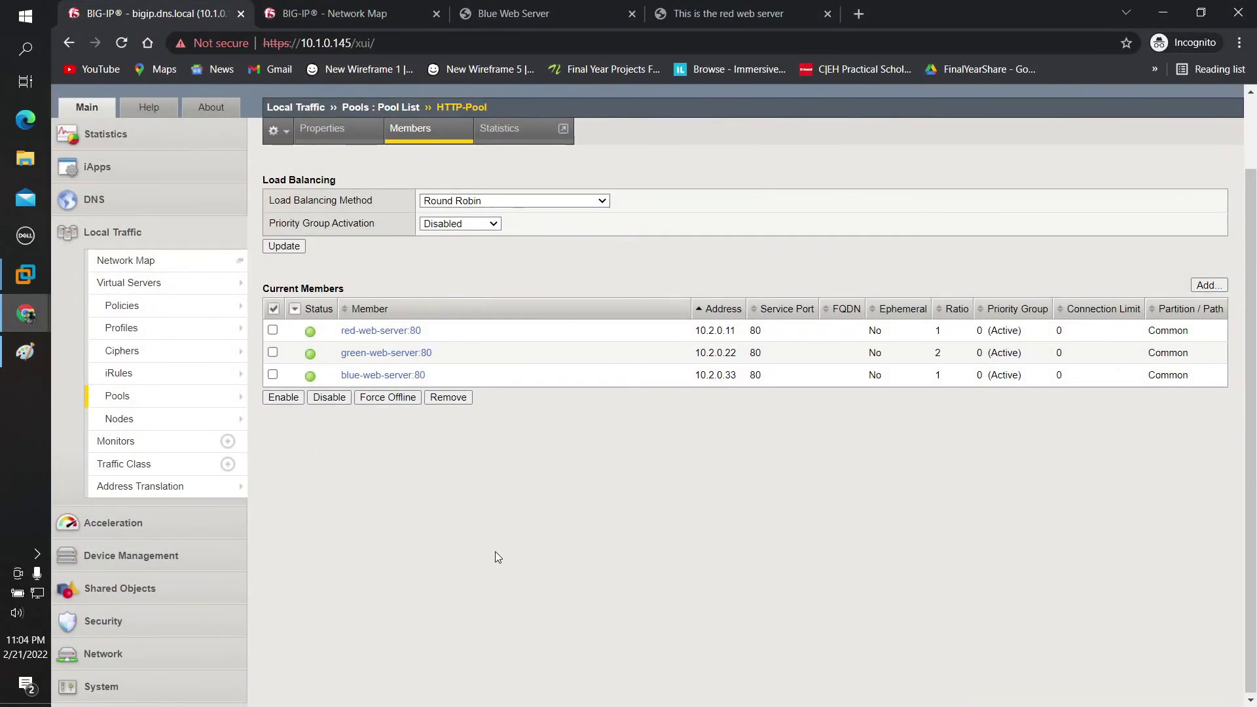
Step: From the HTTP-Pool members page, open the Statistics section in a new browser tab and switch to that tab
scroll(495, 556, "up", 2)
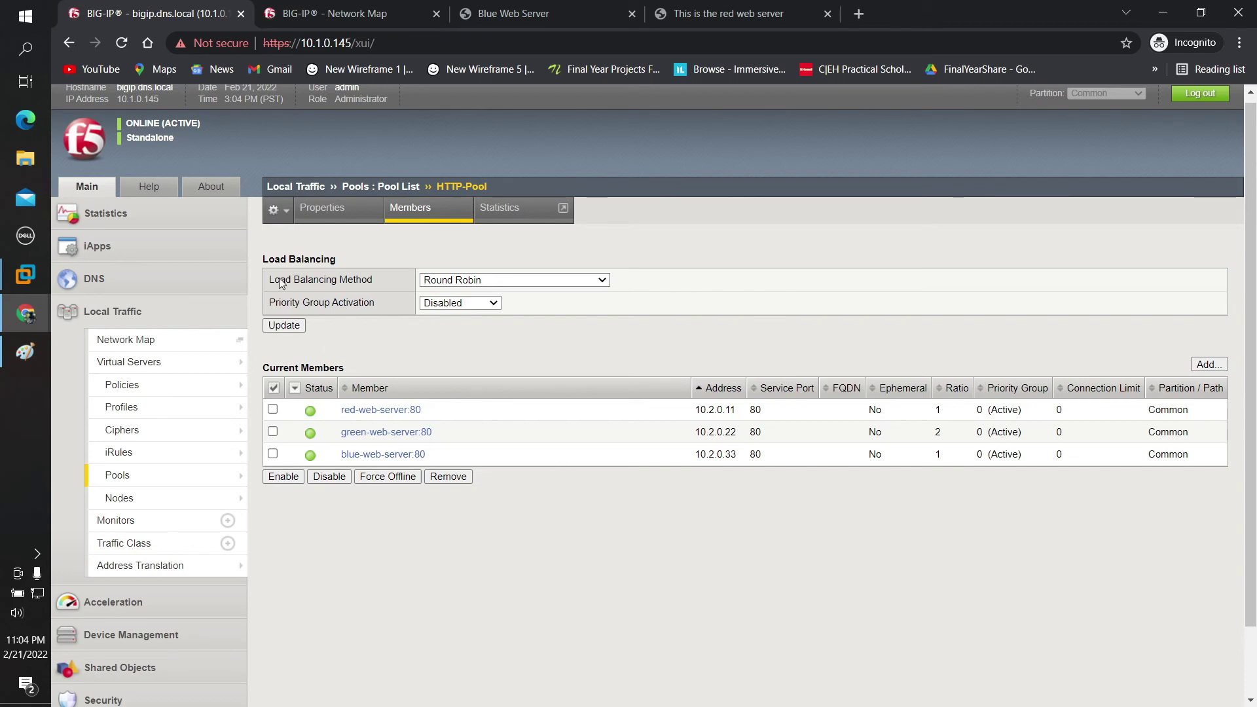
right_click(125, 213)
left_click(150, 219)
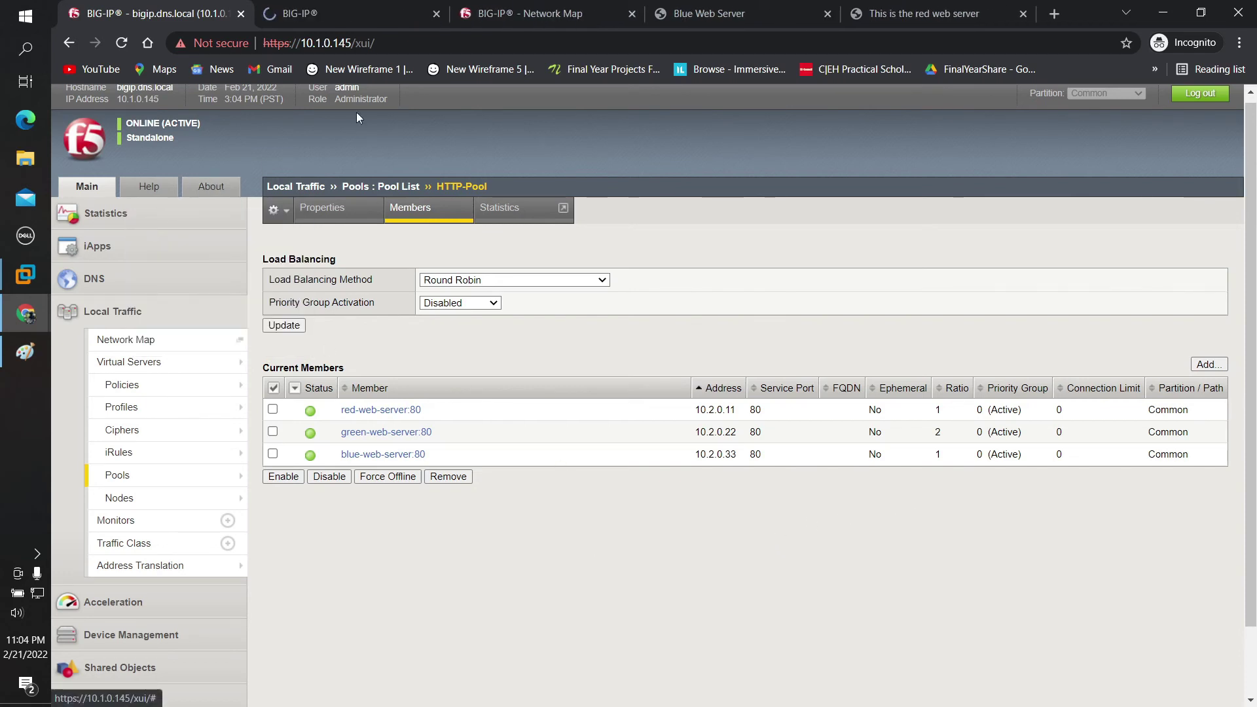
left_click(343, 4)
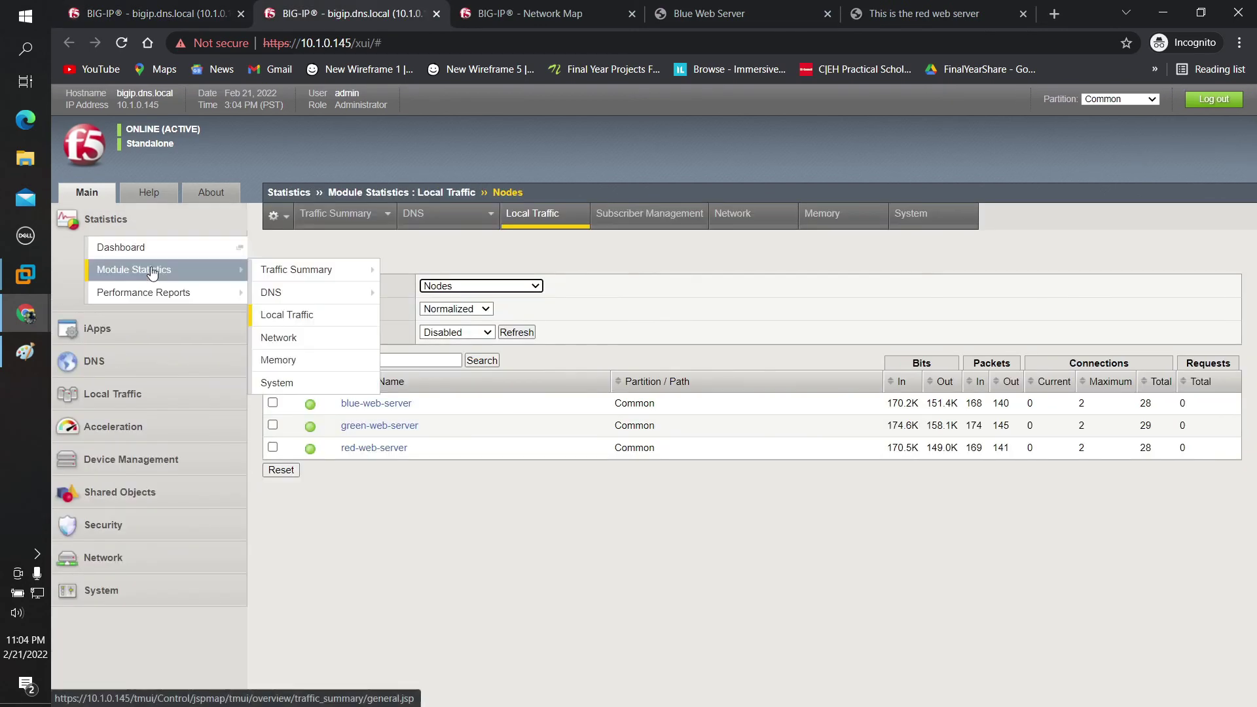
Step: Go through the Local Traffic module statistics to the node list, open the node statistics and examine green-web-server's traffic
left_click(153, 273)
left_click(552, 216)
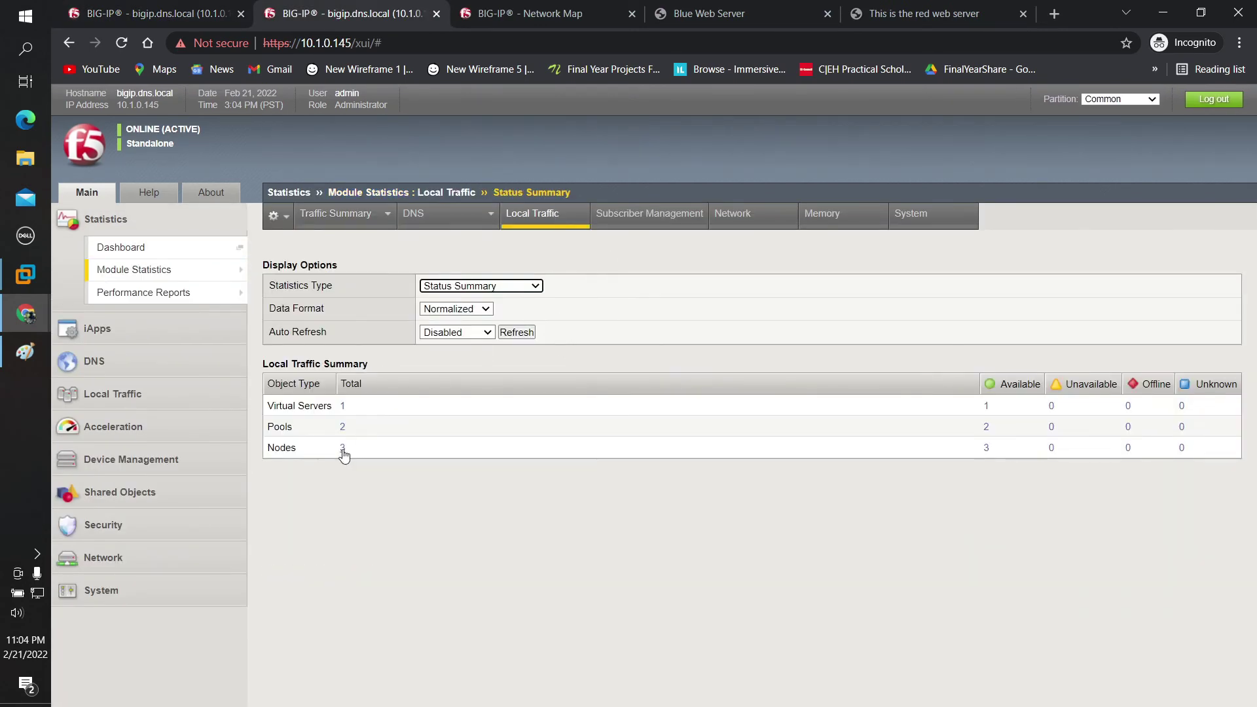
left_click(341, 448)
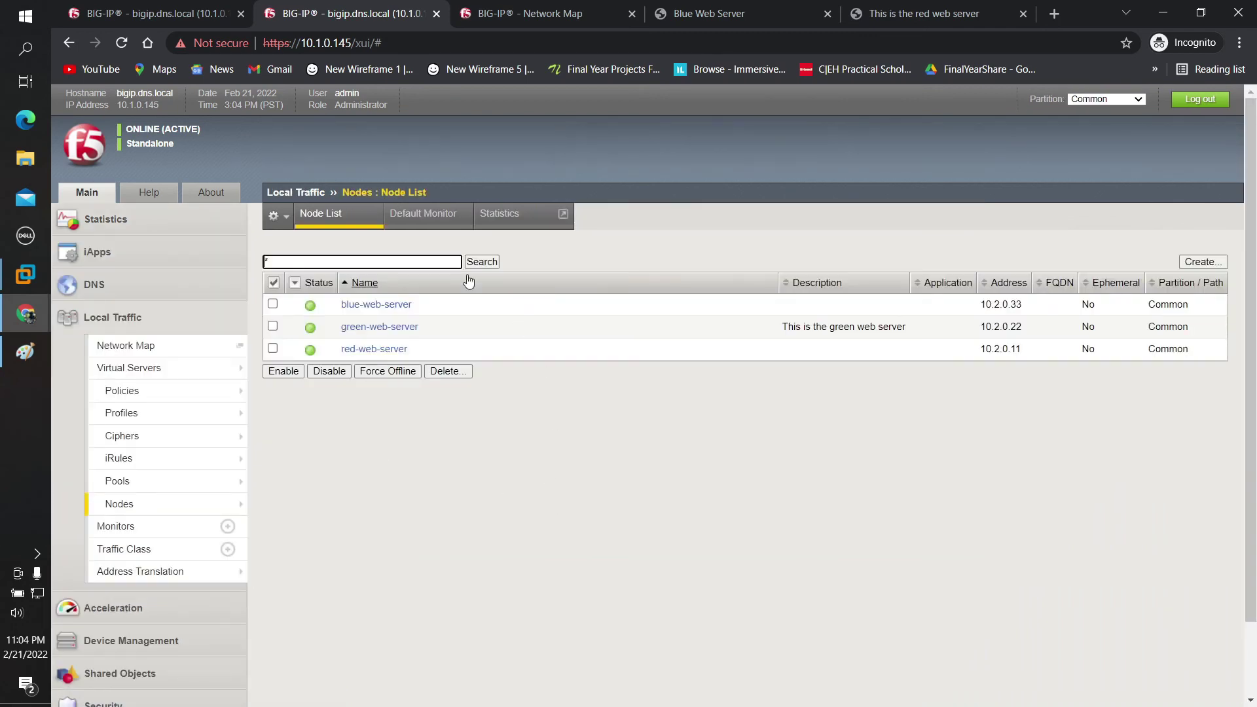
left_click(505, 225)
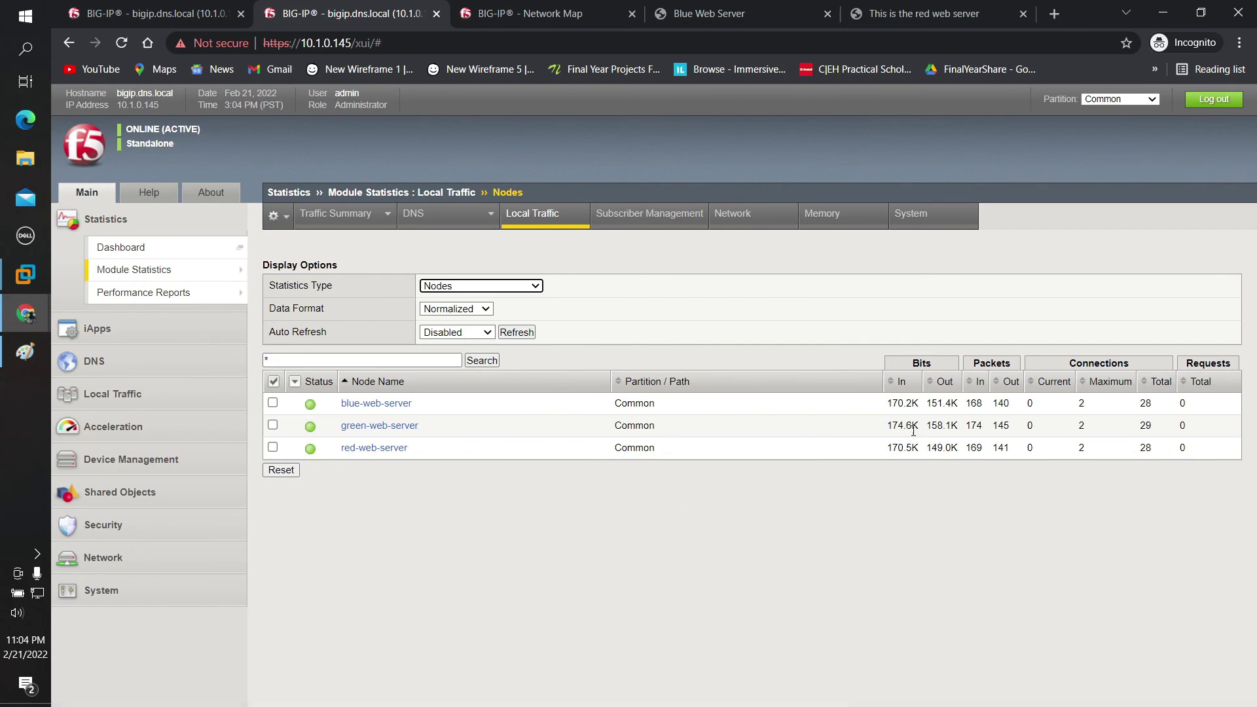
left_click_drag(920, 427, 888, 427)
Step: Return to the HTTP-Pool members page and review the available load balancing methods, keeping Round Robin
mouse_move(428, 218)
left_click(210, 13)
mouse_move(169, 391)
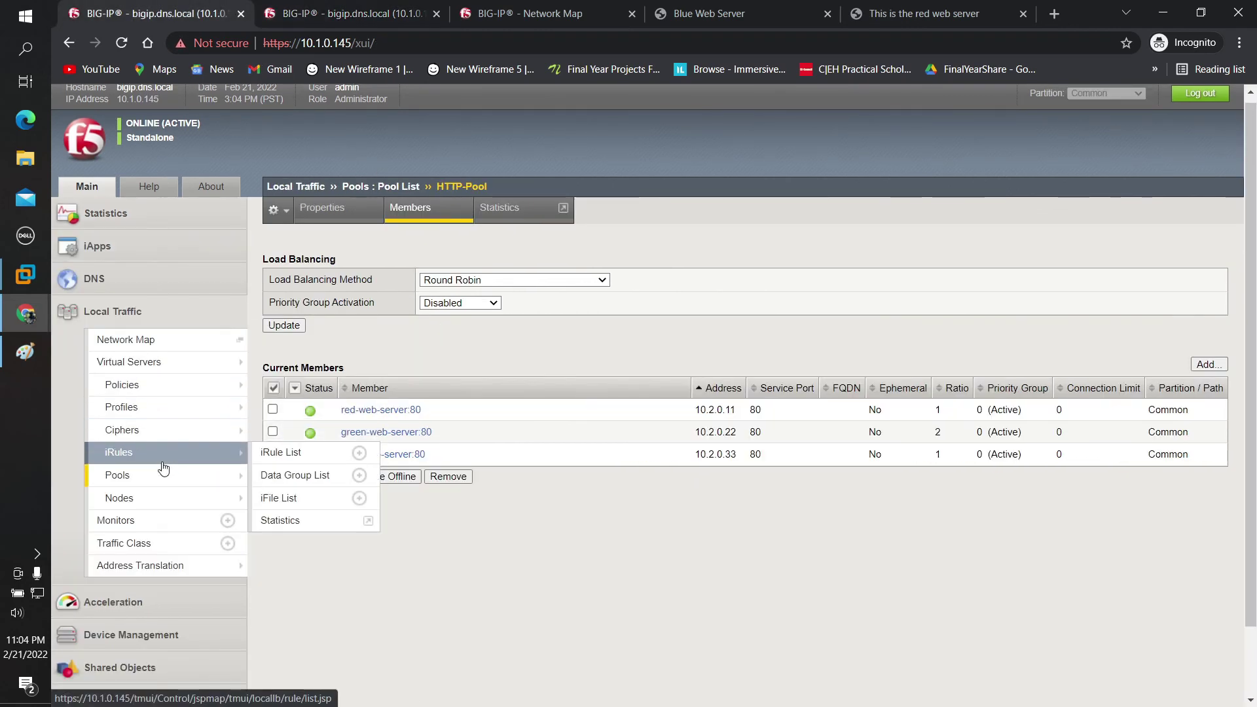
left_click(480, 279)
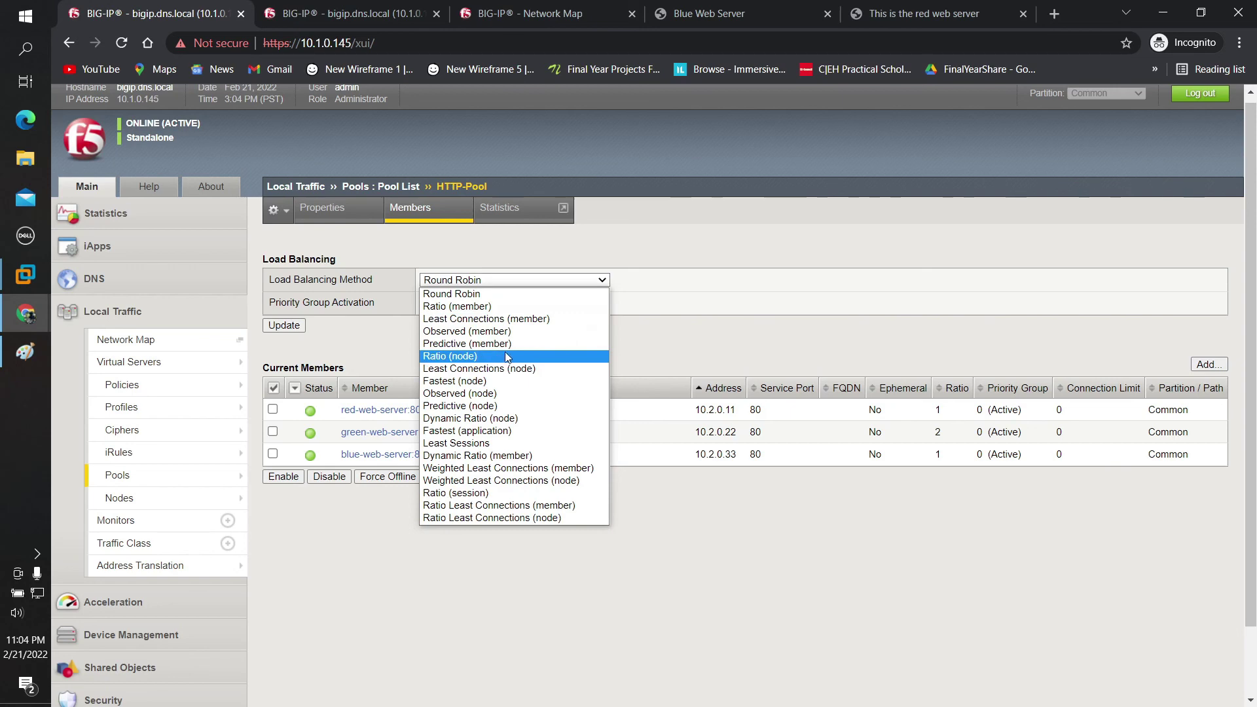
left_click(680, 336)
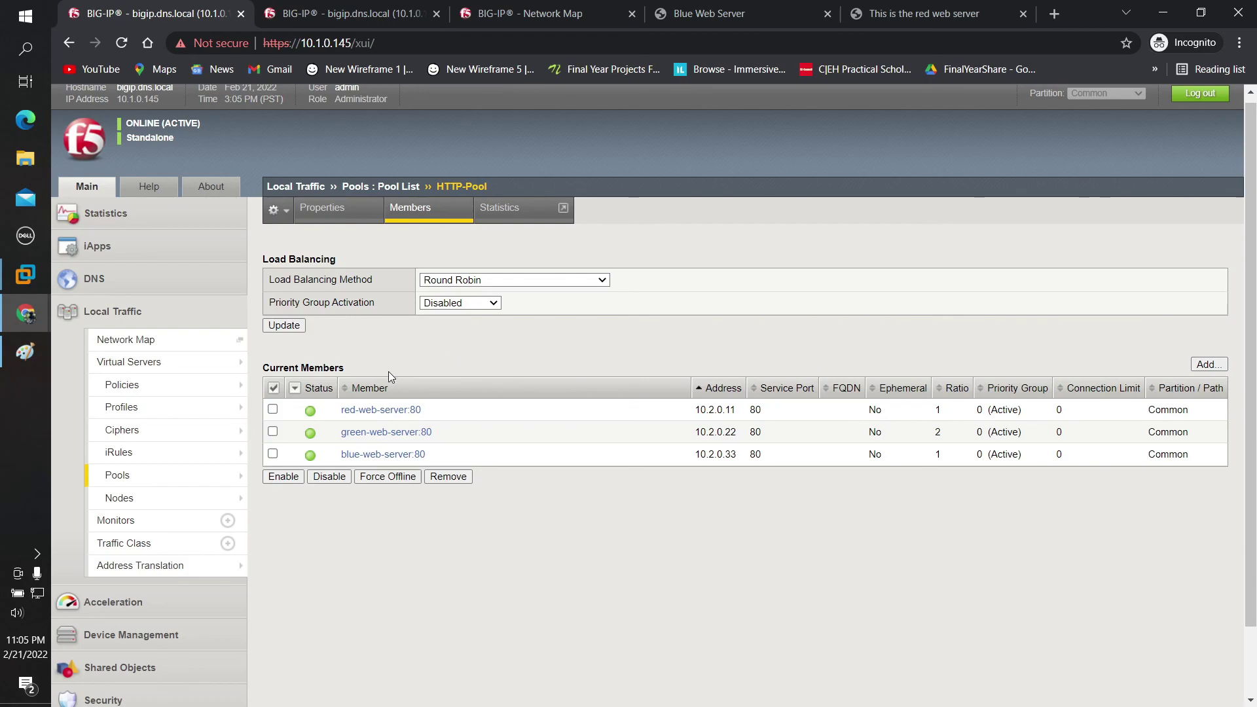
key("super+Tab")
left_click(176, 85)
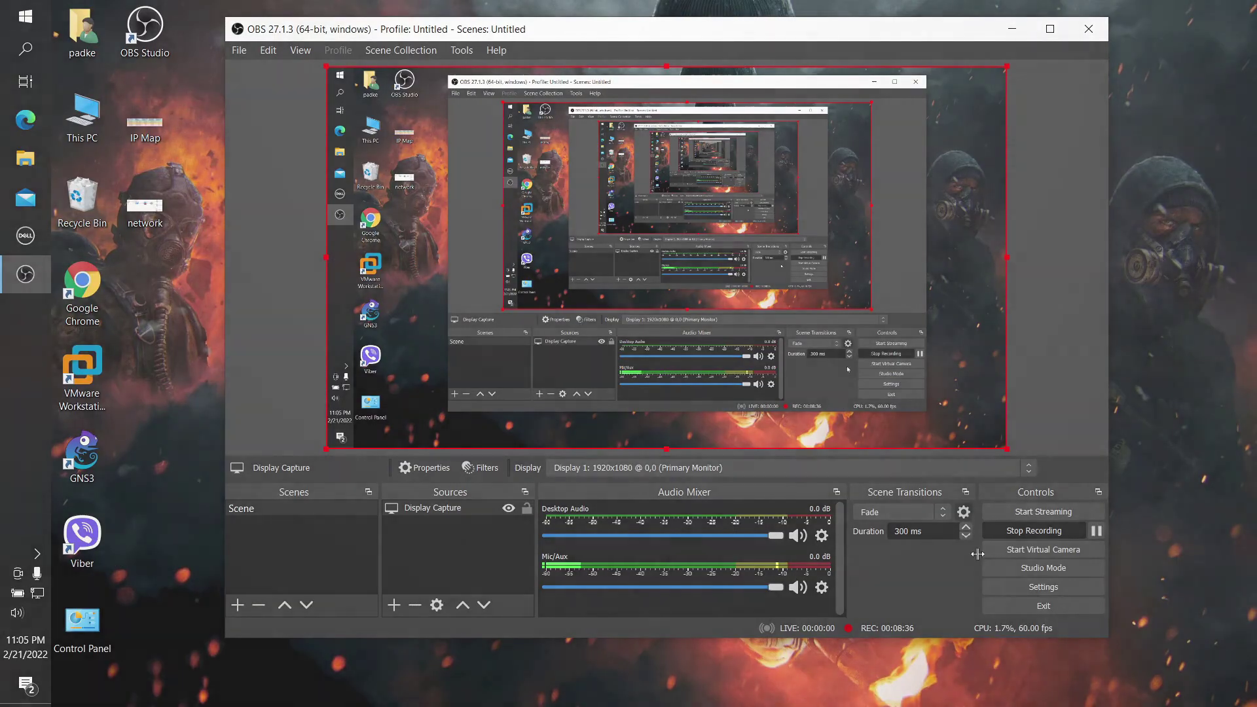